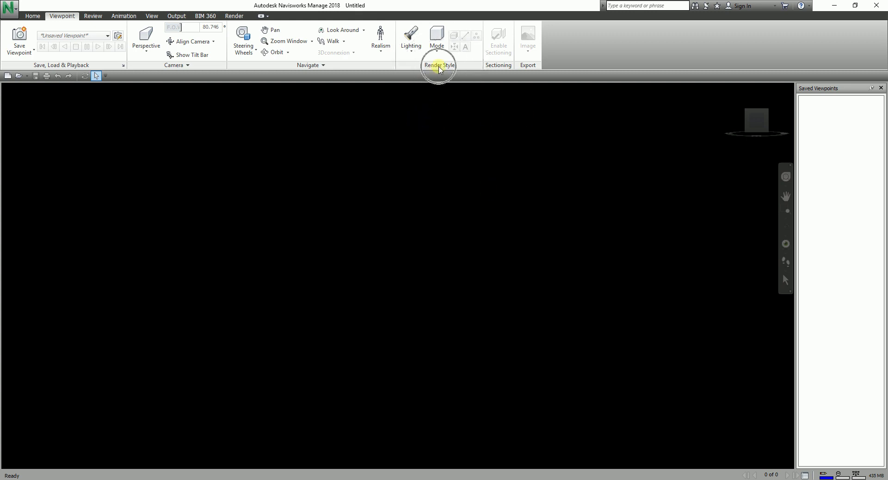
Bring up the Open dialog browsing the Samples folder of Revit example files
left_click(60, 17)
left_click(18, 76)
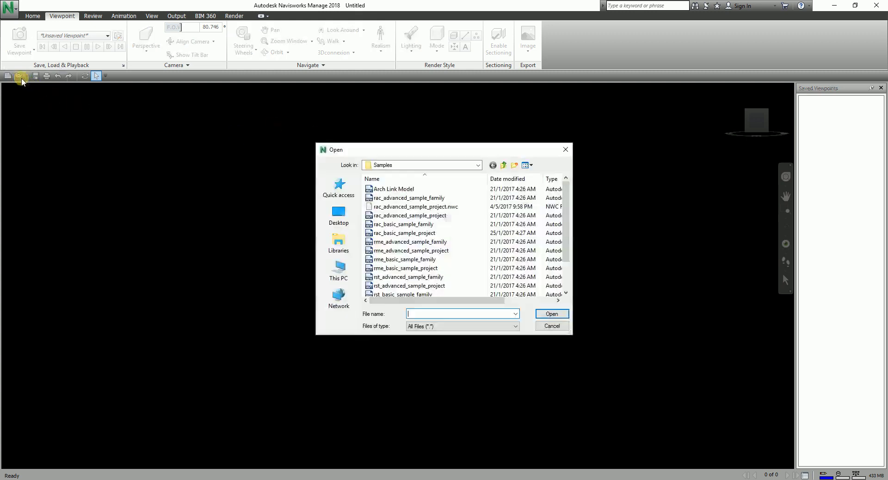
Open the rac_advanced_sample_project.nwc sample model
left_click(389, 207)
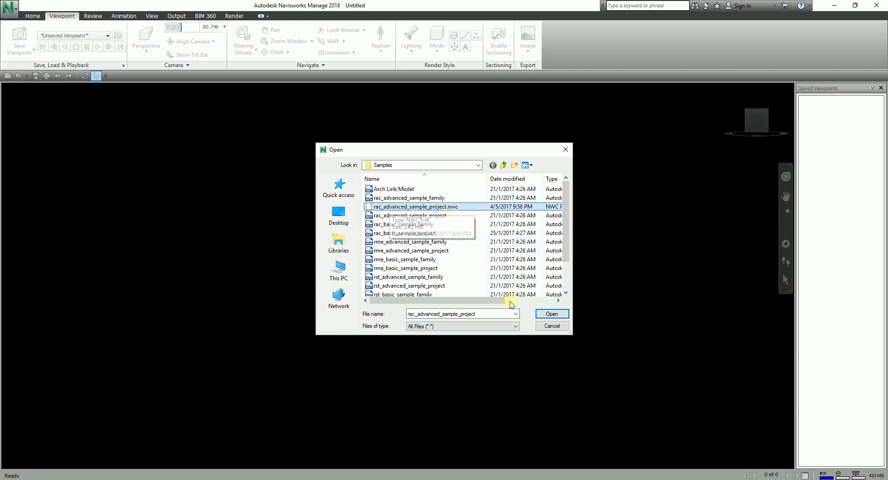
left_click(547, 315)
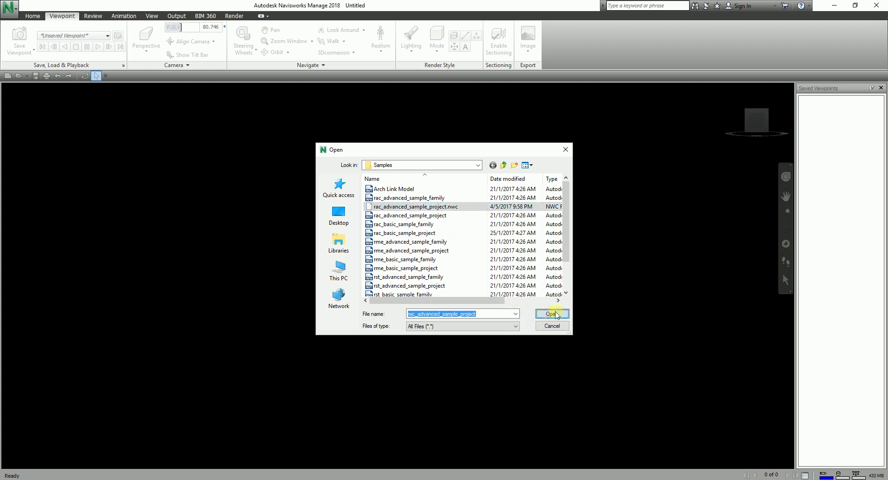
left_click(547, 317)
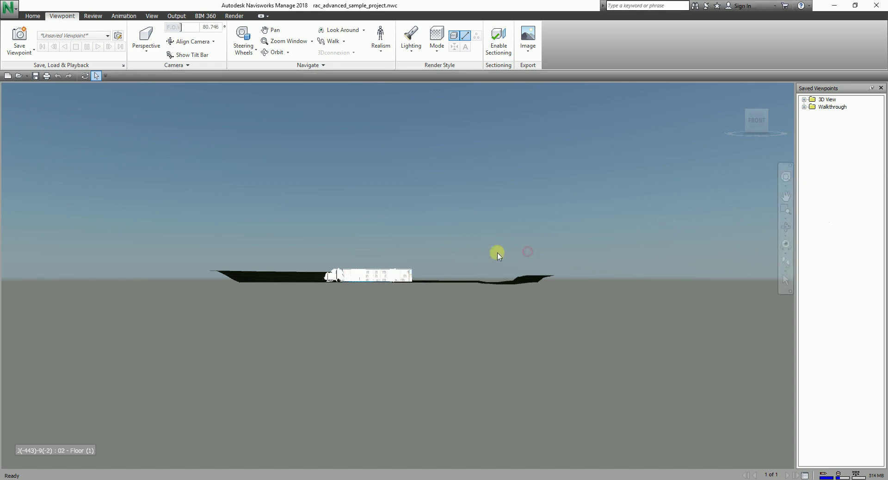
Orbit and zoom to an elevated view of the L-shaped building, then list the render modes
left_click(791, 227)
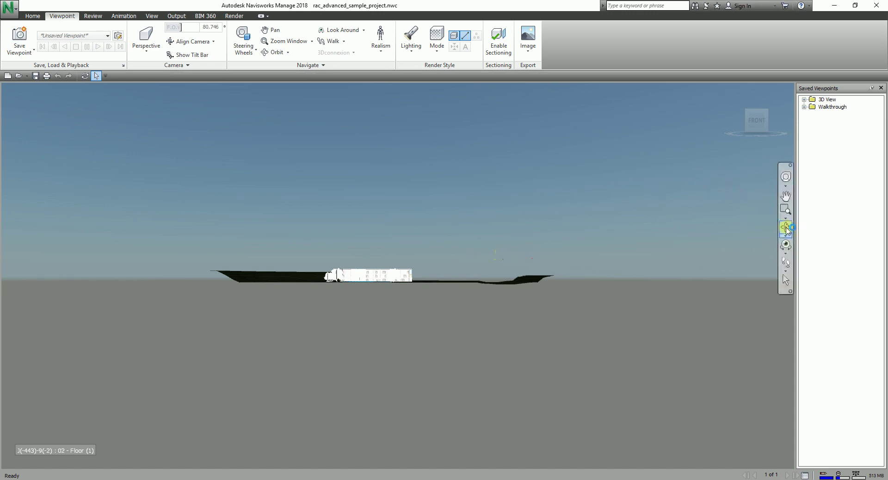
left_click(791, 227)
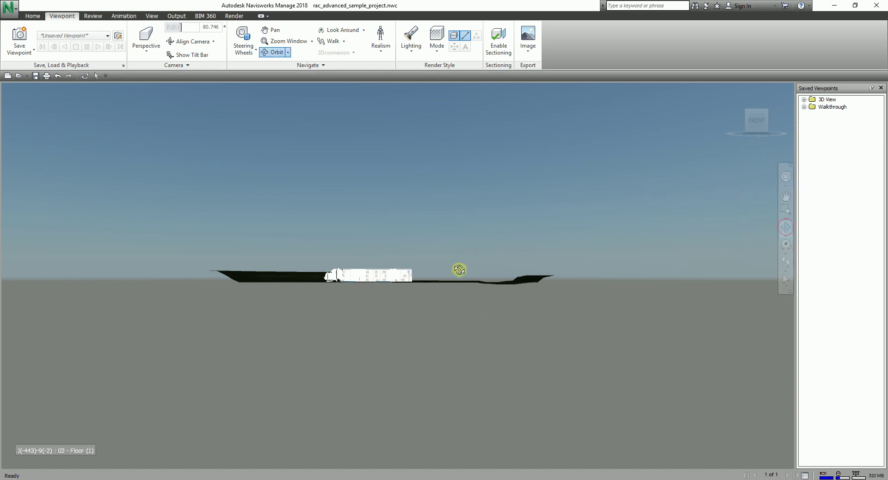
left_click_drag(458, 270, 58, 301)
left_click_drag(304, 325, 406, 287)
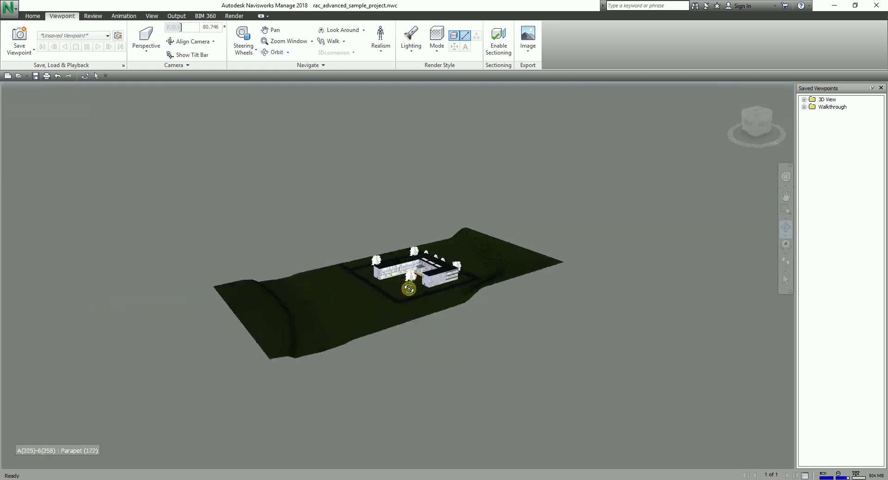
scroll(393, 314, "up", 5)
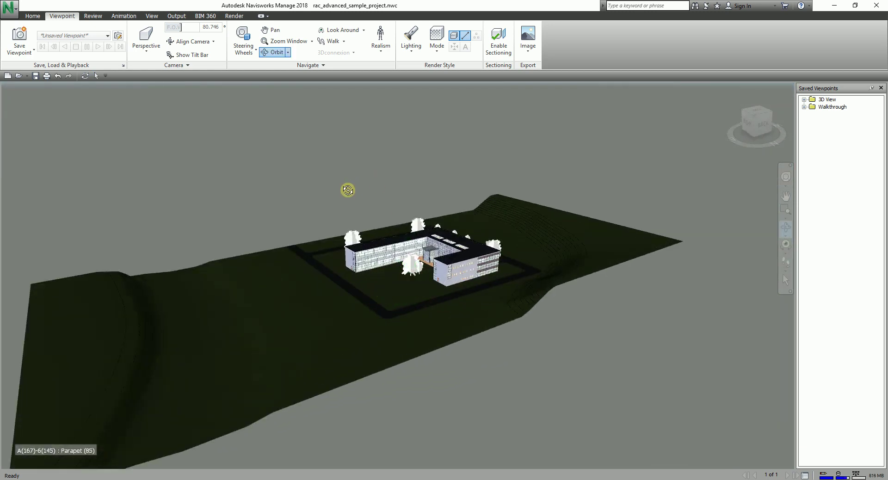
left_click_drag(347, 190, 370, 203)
scroll(445, 240, "up", 4)
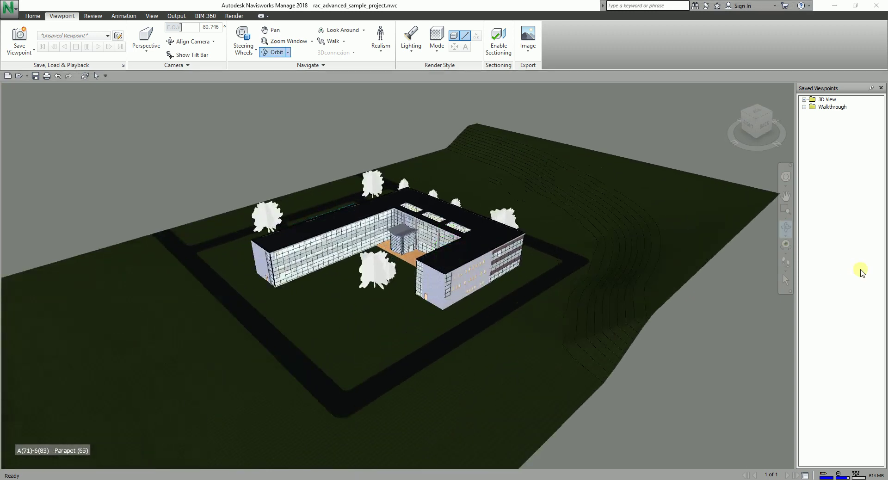
left_click(438, 51)
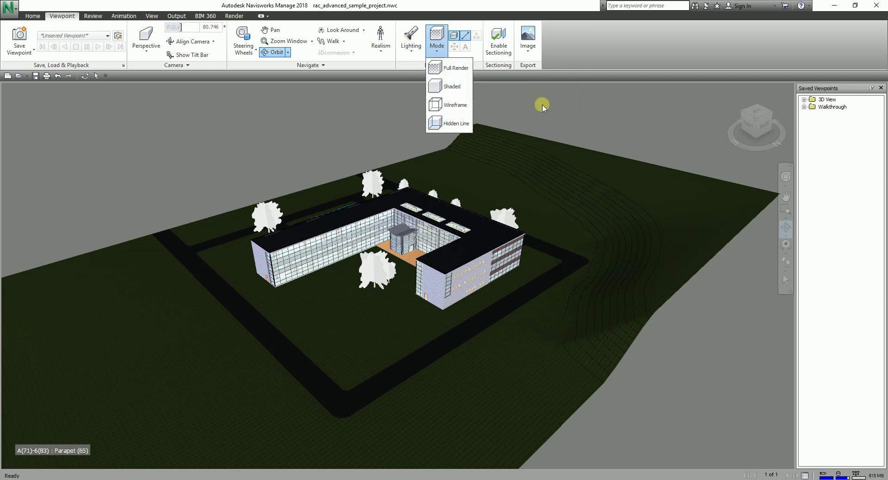
left_click(542, 111)
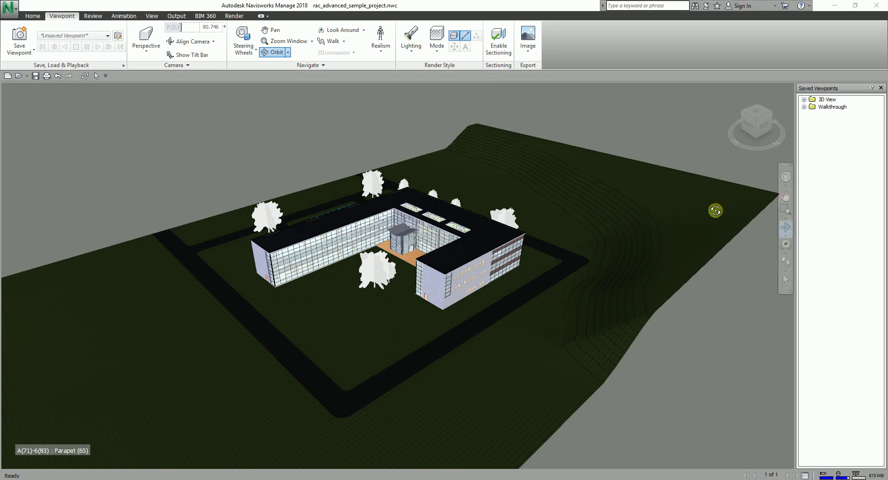
left_click(439, 52)
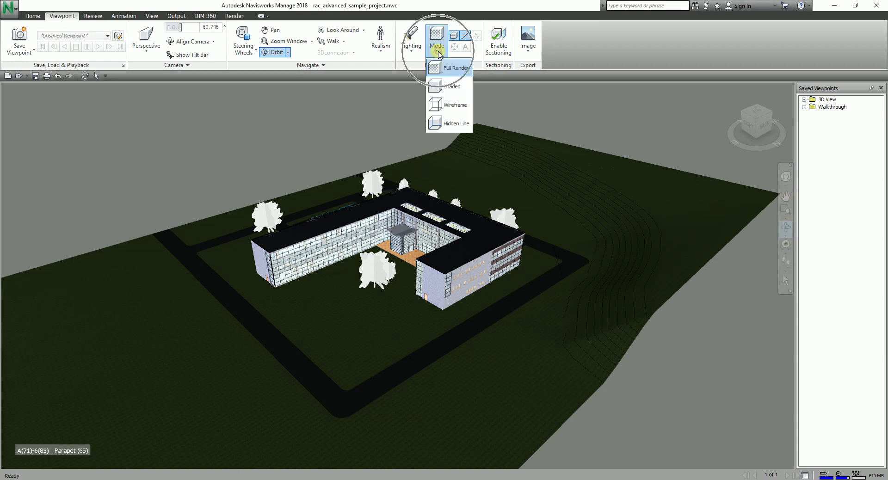
Switch the render mode to Shaded and orbit around the building
left_click(452, 92)
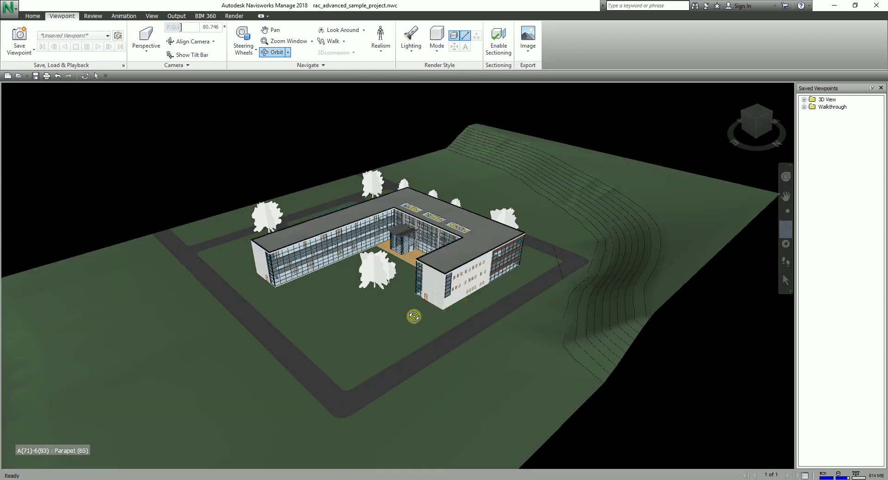
mouse_move(413, 315)
left_mouse_down()
mouse_move(483, 290)
mouse_move(542, 297)
mouse_move(453, 353)
mouse_move(367, 337)
mouse_move(460, 312)
mouse_move(462, 327)
mouse_move(367, 297)
mouse_move(368, 290)
mouse_move(544, 293)
mouse_move(652, 277)
mouse_move(652, 297)
mouse_move(562, 190)
left_mouse_up()
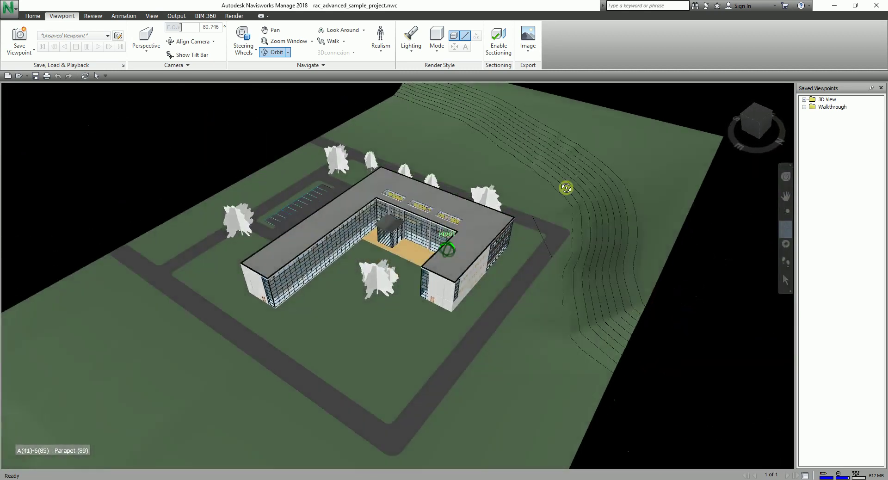
left_click_drag(490, 290, 389, 319)
scroll(364, 311, "up", 4)
mouse_move(314, 310)
left_mouse_down()
mouse_move(471, 318)
mouse_move(311, 301)
mouse_move(287, 313)
mouse_move(405, 310)
mouse_move(445, 291)
left_mouse_up()
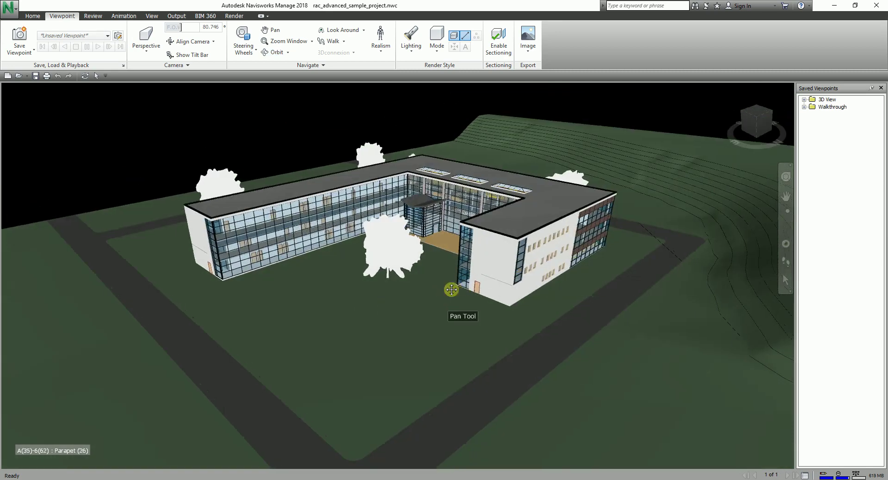
Alternate panning and orbiting to look around the shaded building more closely
left_click_drag(451, 290, 333, 297)
key("ctrl+7")
left_click_drag(319, 326, 425, 287)
key("ctrl+6")
left_click_drag(246, 323, 411, 301)
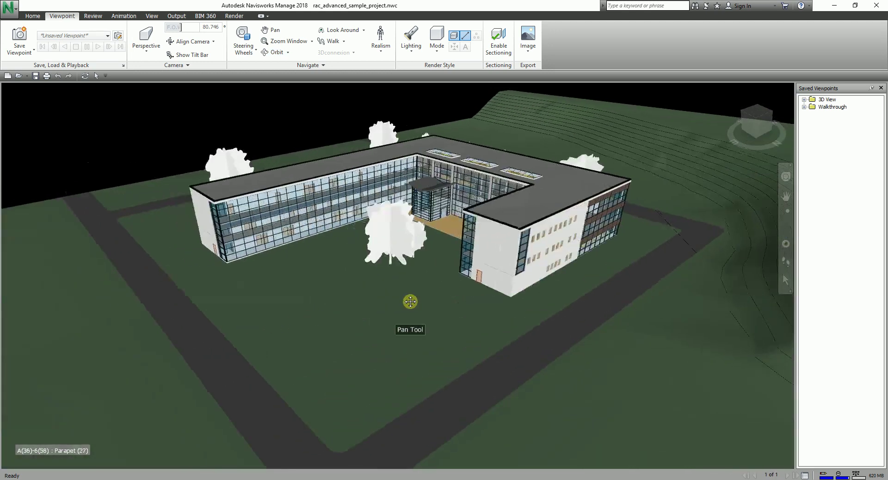
middle_click_drag(382, 313, 422, 311, "shift")
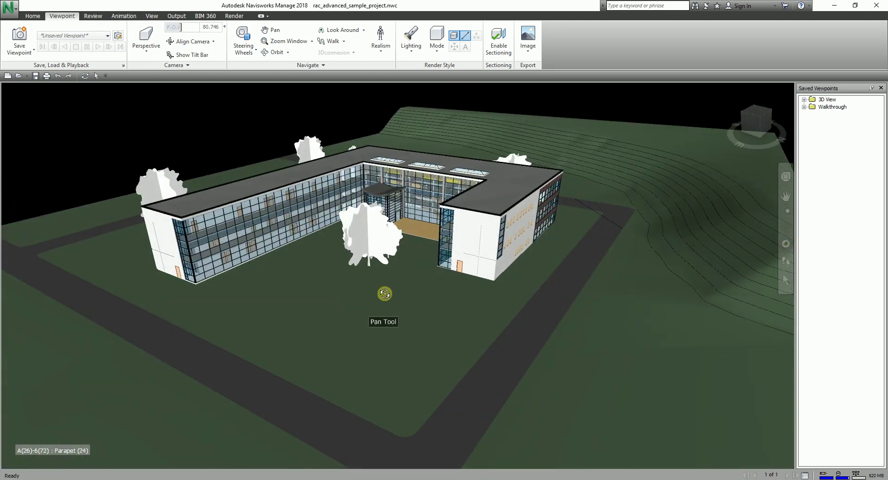
key("ctrl+7")
left_click_drag(384, 294, 449, 286)
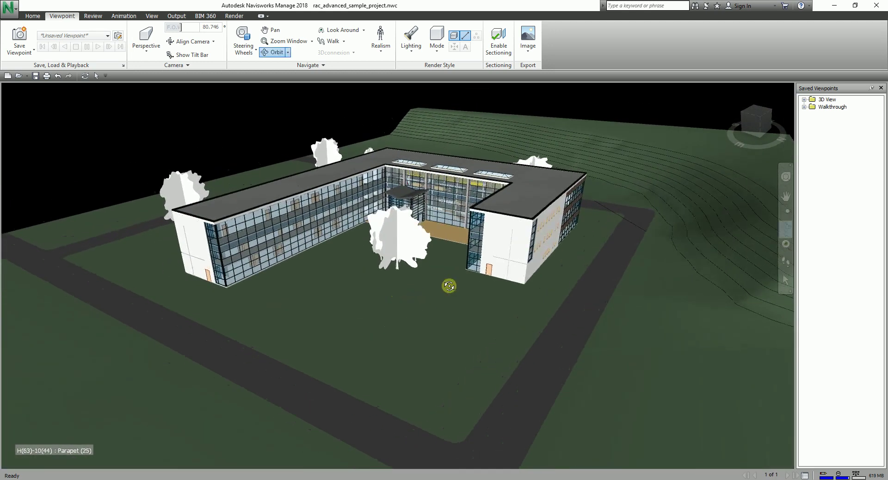
left_click(805, 90)
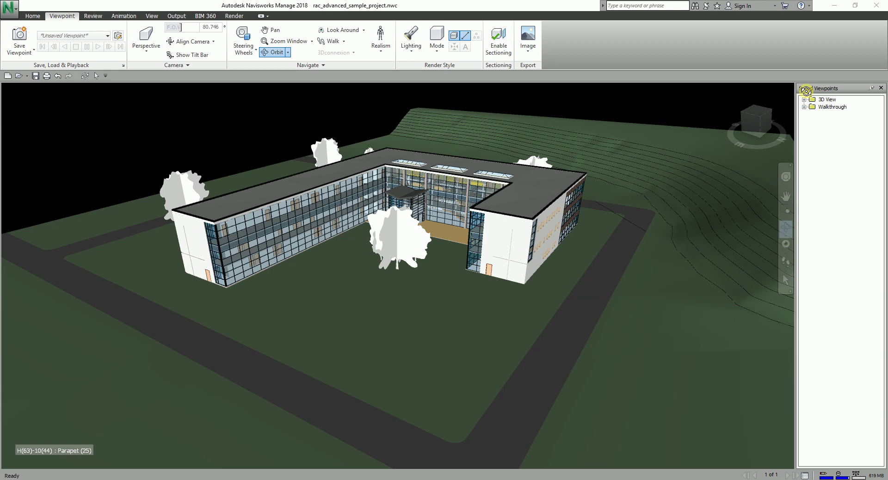
left_click(438, 54)
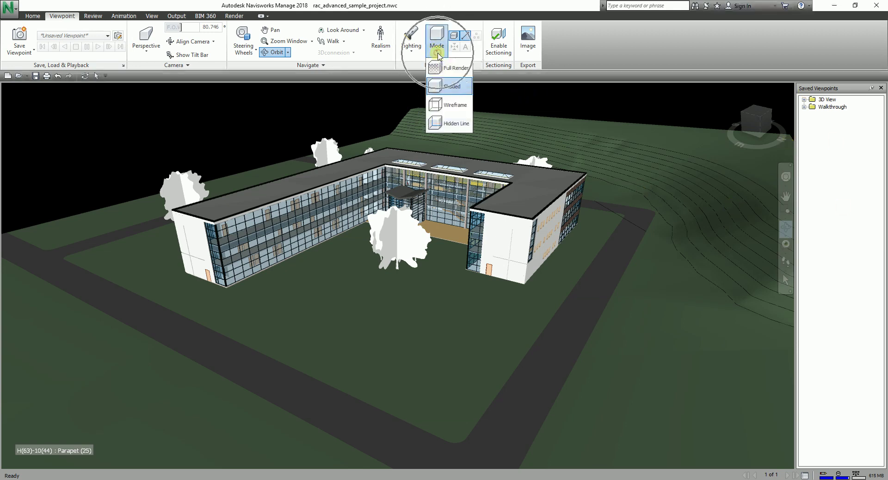
Switch to Wireframe and orbit out until the whole building and its trees show from above
left_click(456, 107)
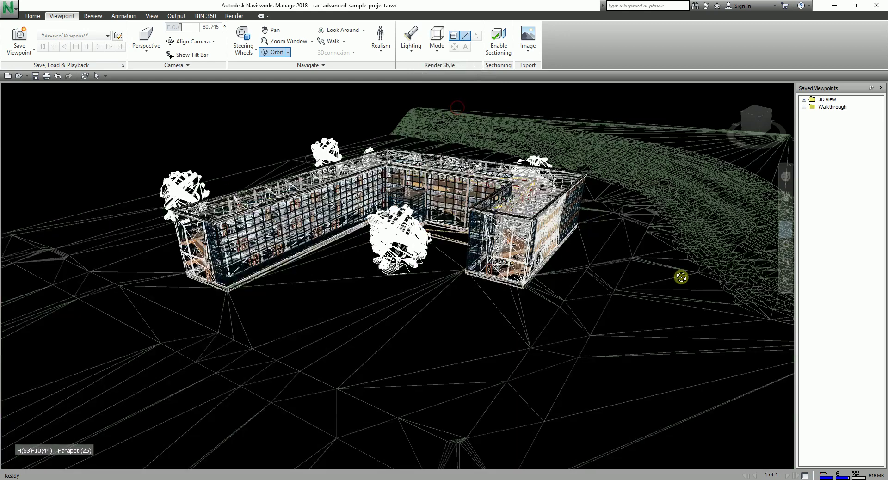
mouse_move(573, 307)
left_mouse_down()
mouse_move(551, 327)
mouse_move(533, 313)
mouse_move(513, 260)
left_mouse_up()
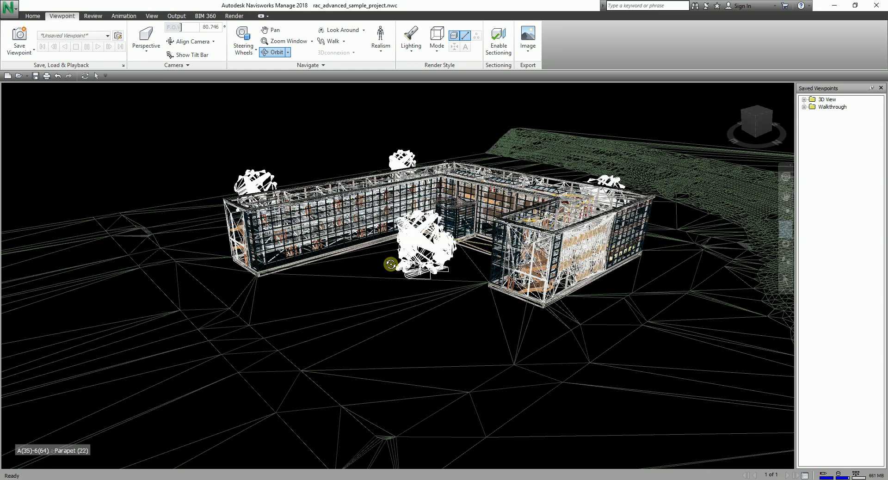
scroll(525, 249, "up", 8)
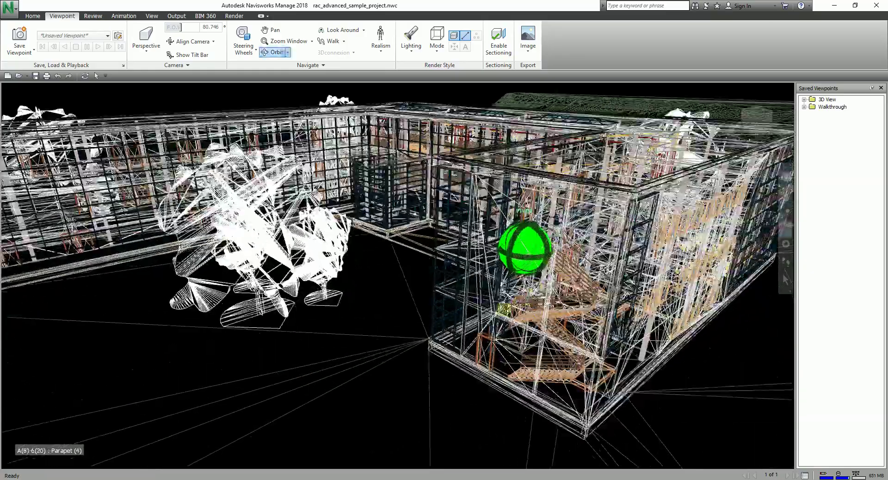
left_click_drag(525, 248, 688, 300)
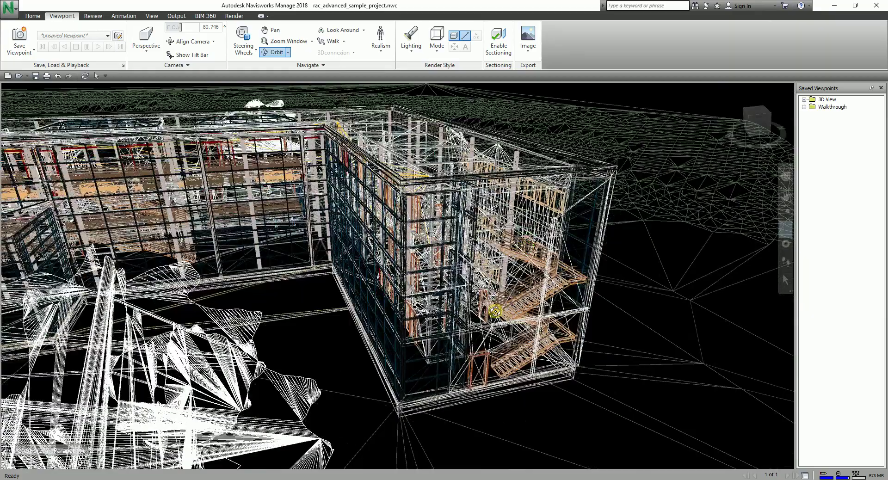
scroll(491, 311, "up", 2)
scroll(492, 311, "down", 2)
left_click_drag(492, 311, 486, 342)
middle_click_drag(486, 342, 492, 227)
scroll(488, 209, "down", 5)
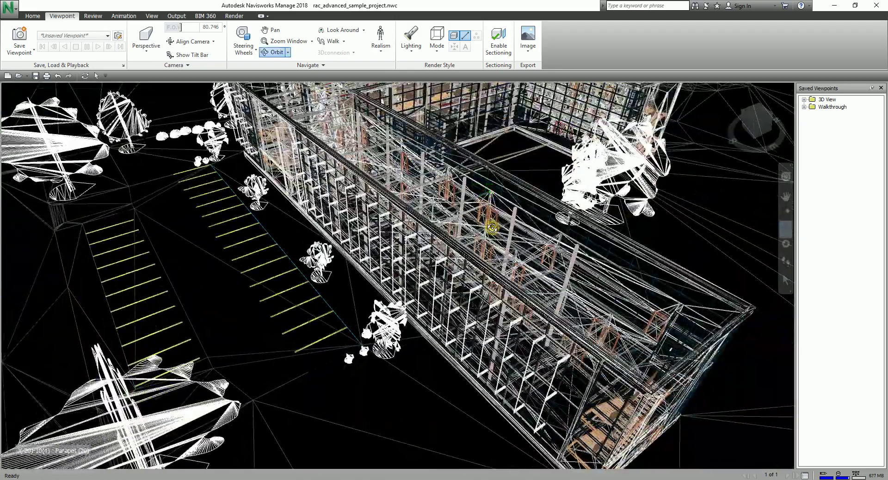
mouse_move(677, 287)
middle_mouse_down("shift")
mouse_move(511, 287)
mouse_move(527, 239)
mouse_move(532, 250)
mouse_move(557, 238)
mouse_move(578, 258)
mouse_move(460, 276)
mouse_move(530, 295)
mouse_move(492, 280)
mouse_move(503, 274)
middle_mouse_up("shift")
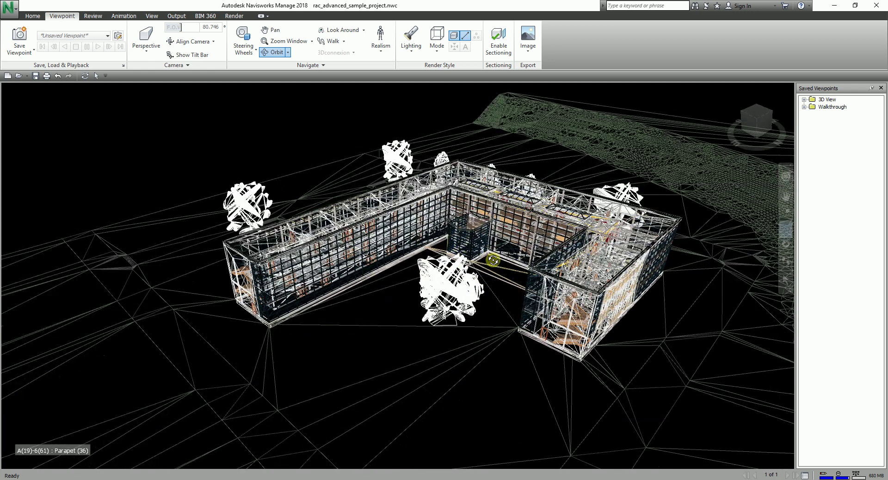
Switch the render mode to Full Render and orbit to a lower, side-on view
left_click(437, 44)
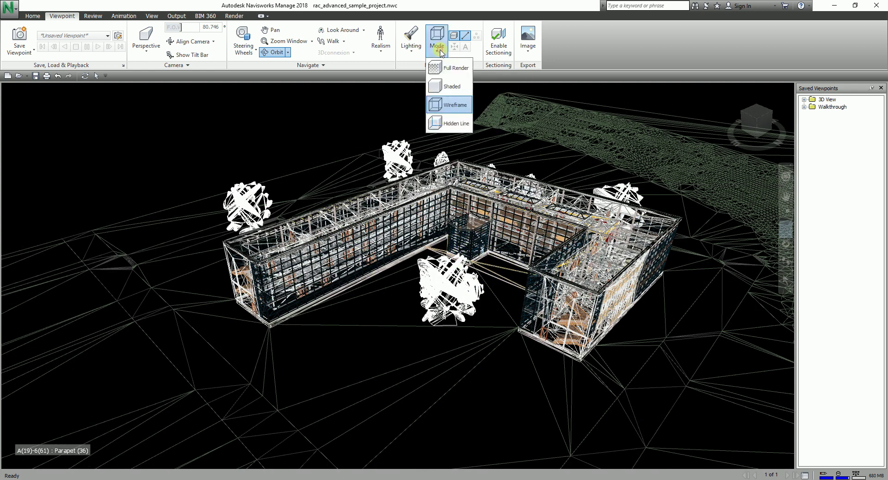
left_click(463, 85)
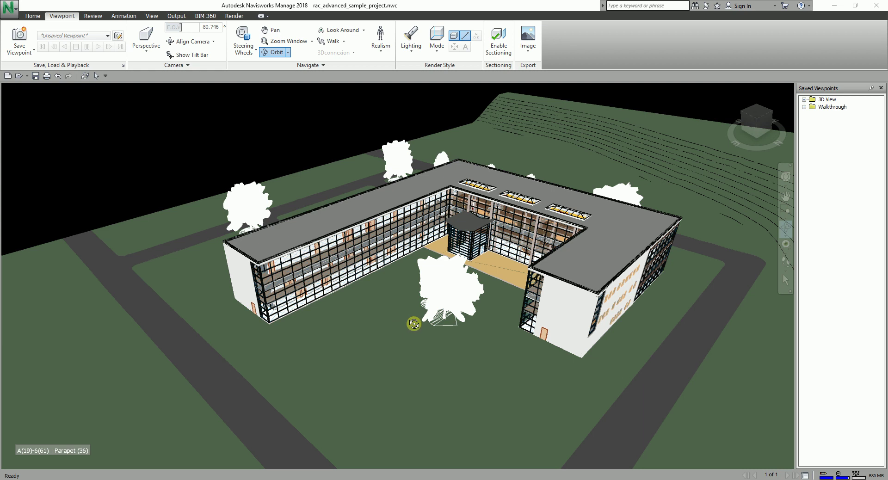
left_click_drag(431, 323, 430, 324)
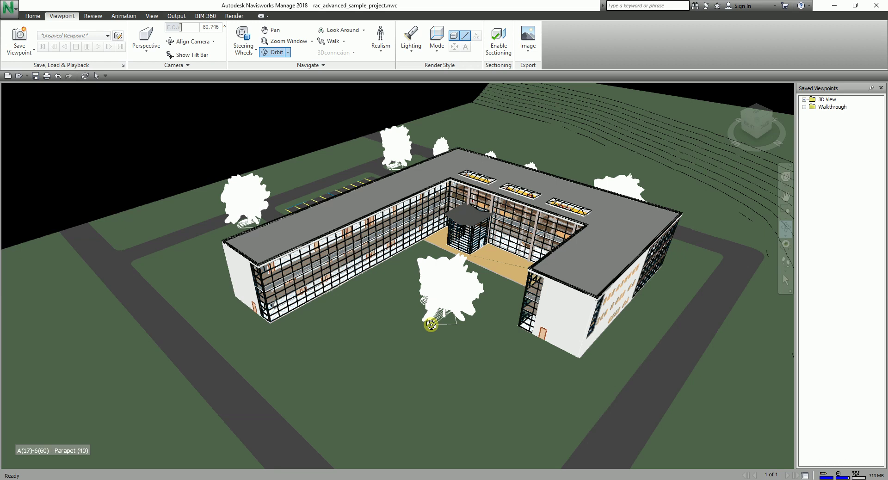
mouse_move(403, 337)
left_mouse_down()
mouse_move(568, 329)
mouse_move(571, 343)
mouse_move(596, 345)
mouse_move(474, 340)
mouse_move(422, 272)
left_mouse_up()
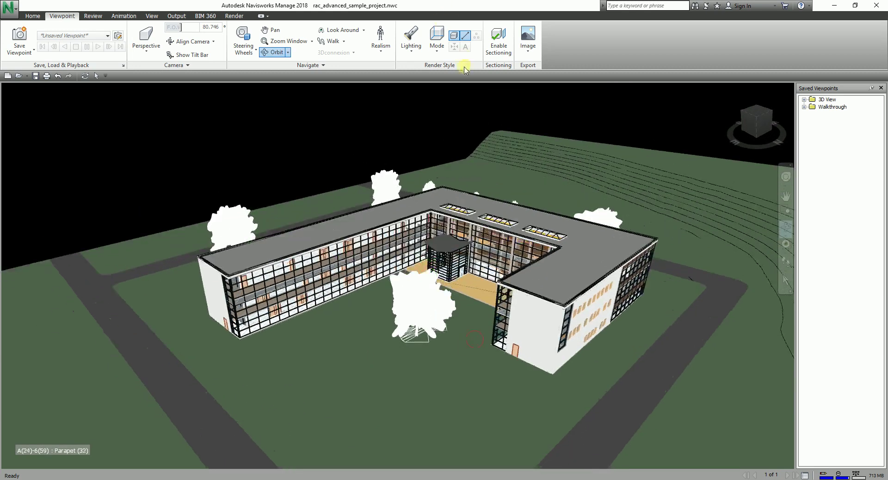
Switch the render mode to Shaded and zoom out to a lower, farther view of the site
left_click(436, 51)
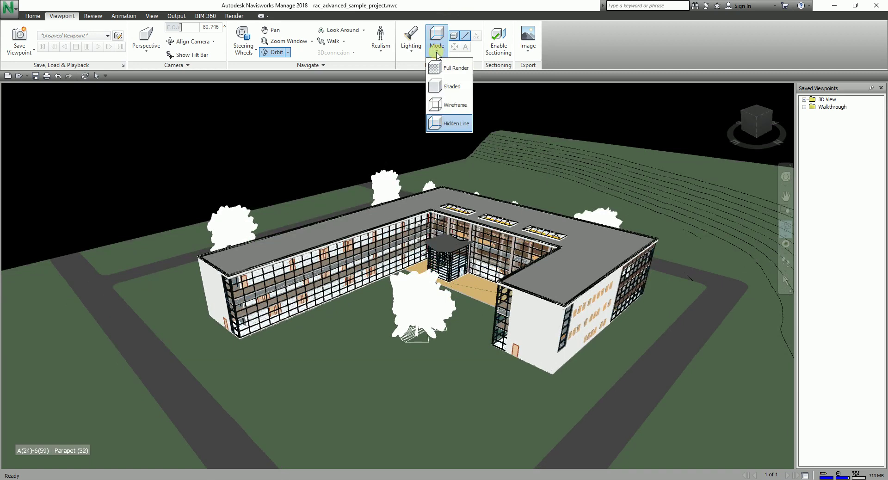
left_click(452, 88)
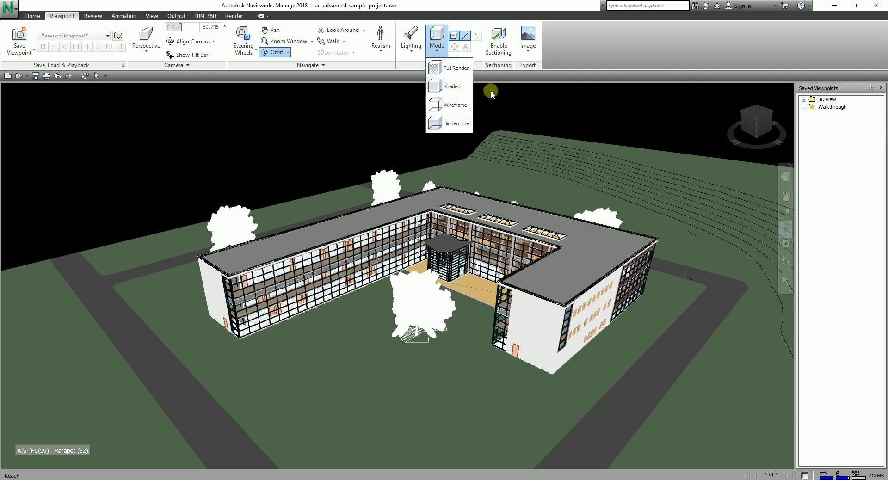
left_click(367, 135)
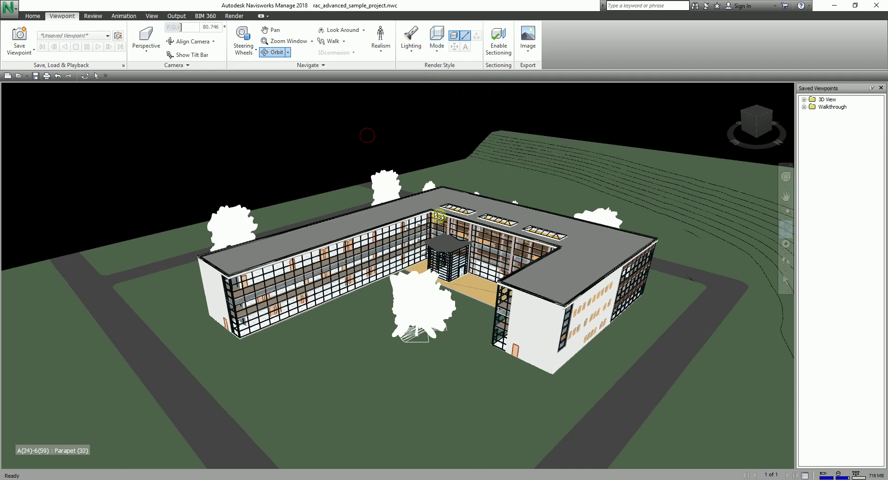
left_click_drag(427, 275, 423, 273)
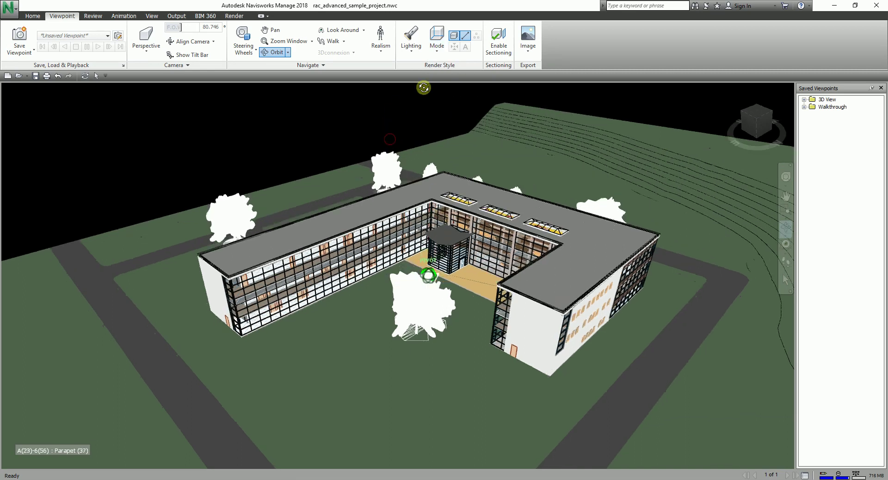
left_click(437, 53)
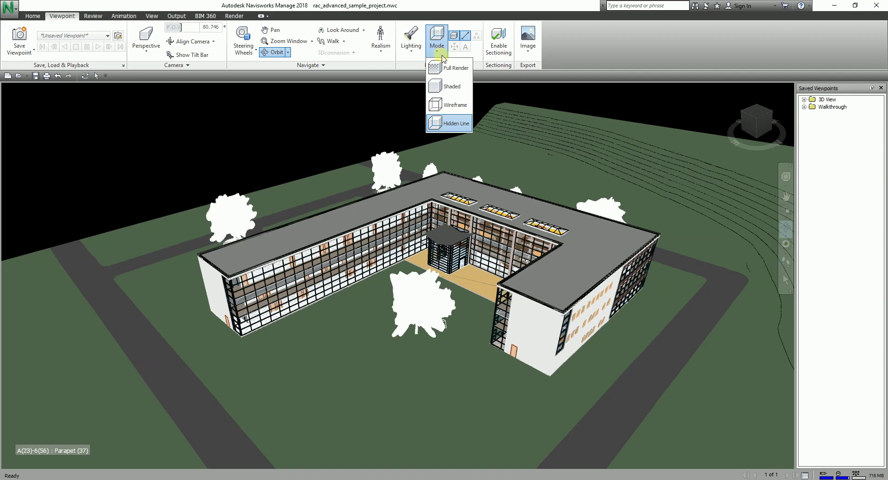
left_click(452, 87)
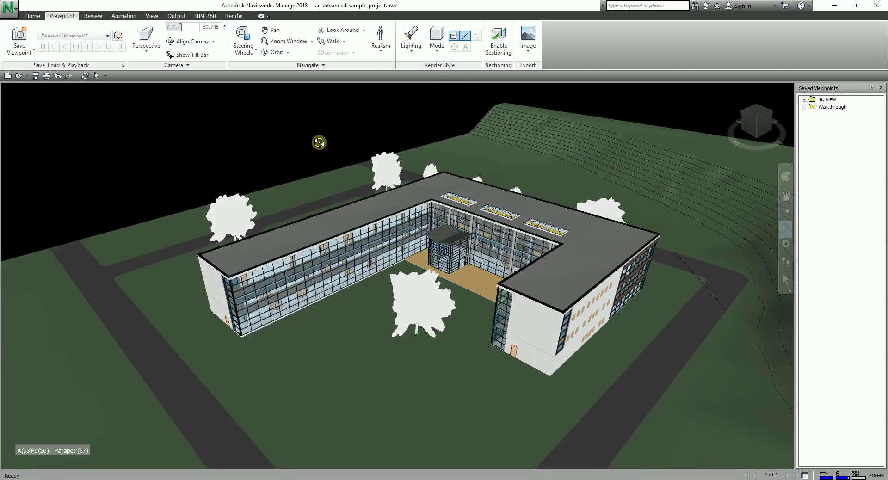
scroll(319, 143, "down", 5)
left_click_drag(319, 142, 411, 300)
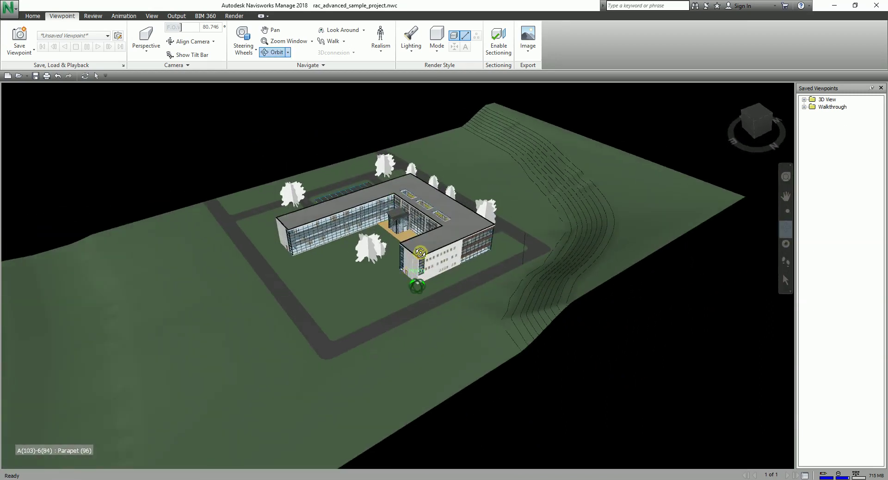
left_click_drag(420, 252, 365, 203)
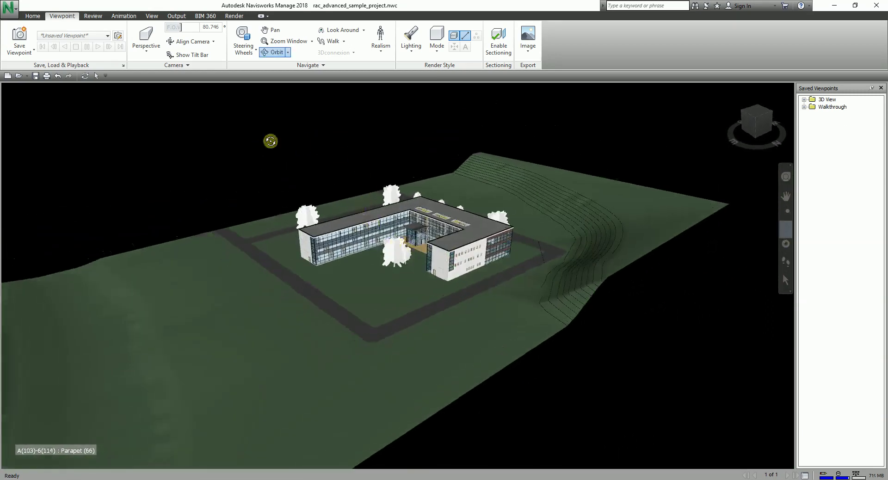
Set the Plain scene background colour to Red in the Background settings
key("ctrl")
right_click(299, 152)
key("ctrl")
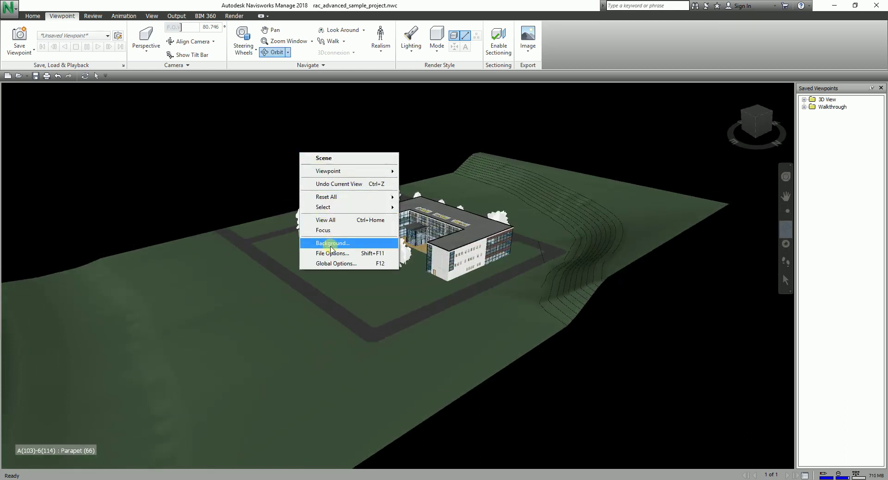
key("ctrl")
left_click(330, 243)
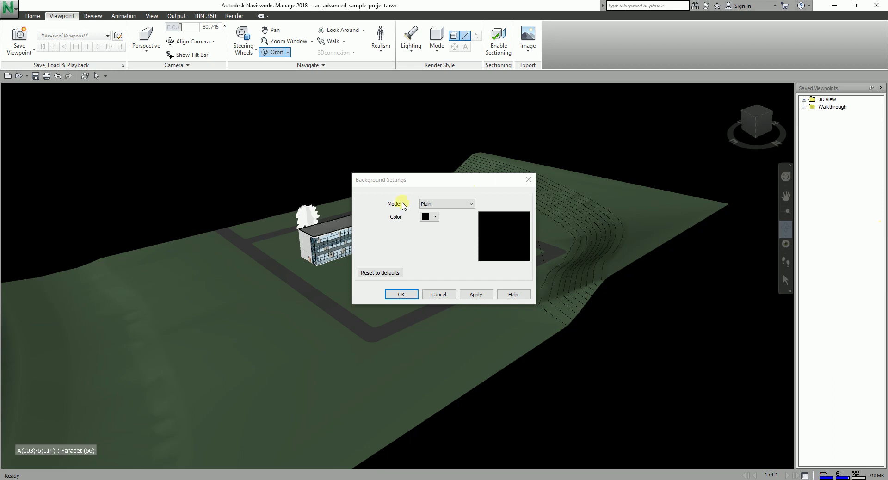
left_click(471, 204)
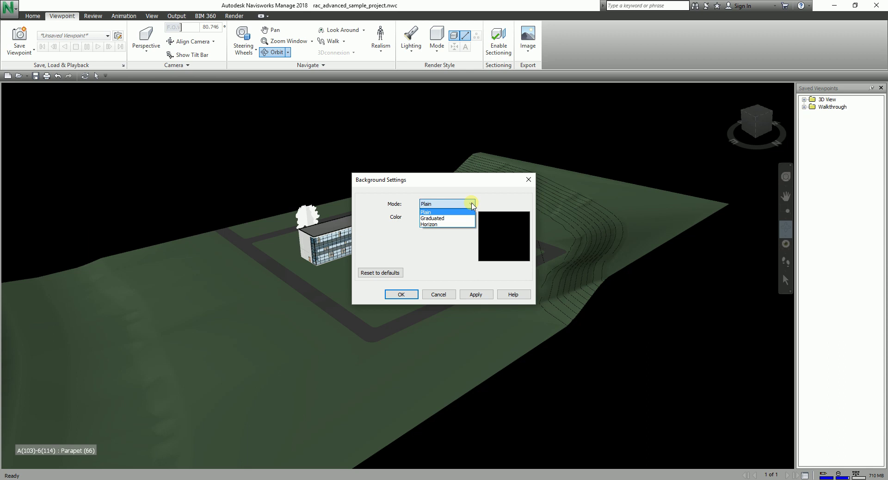
left_click(450, 212)
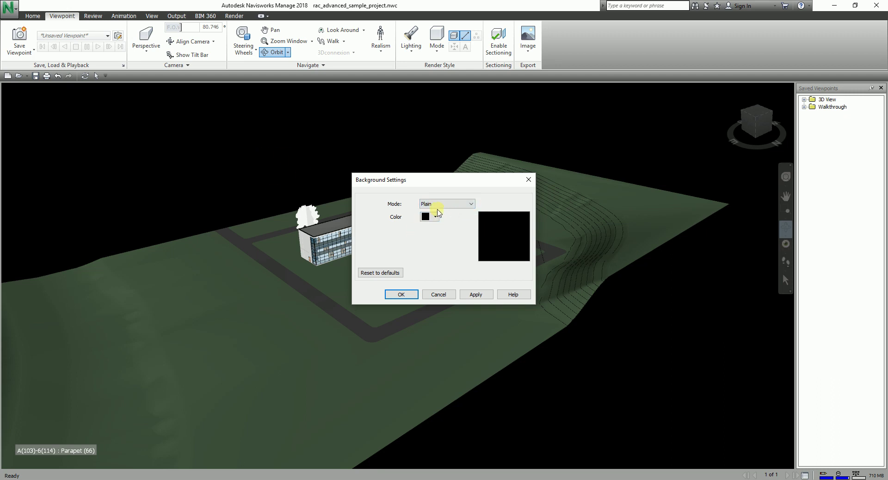
left_click(436, 217)
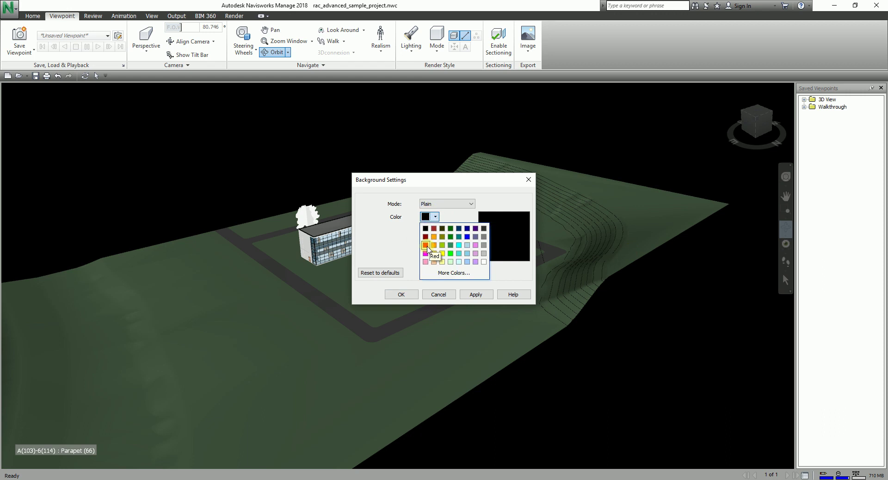
left_click(426, 245)
left_click(404, 295)
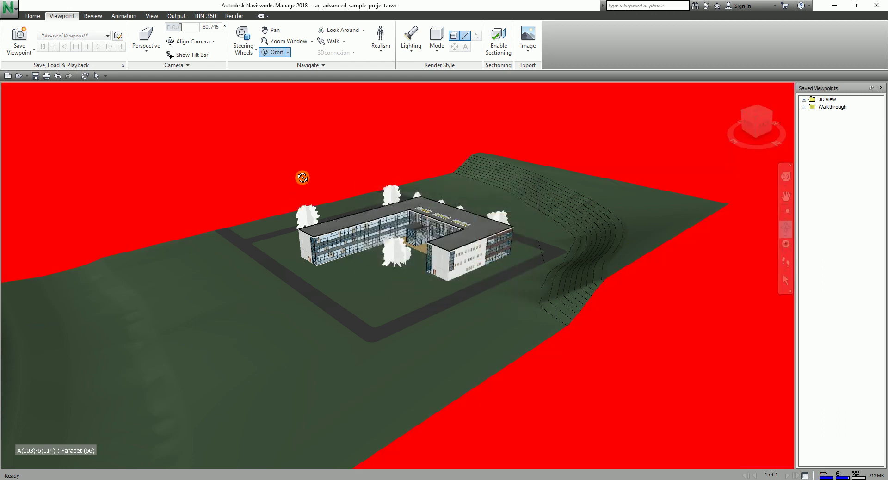
right_click(329, 144)
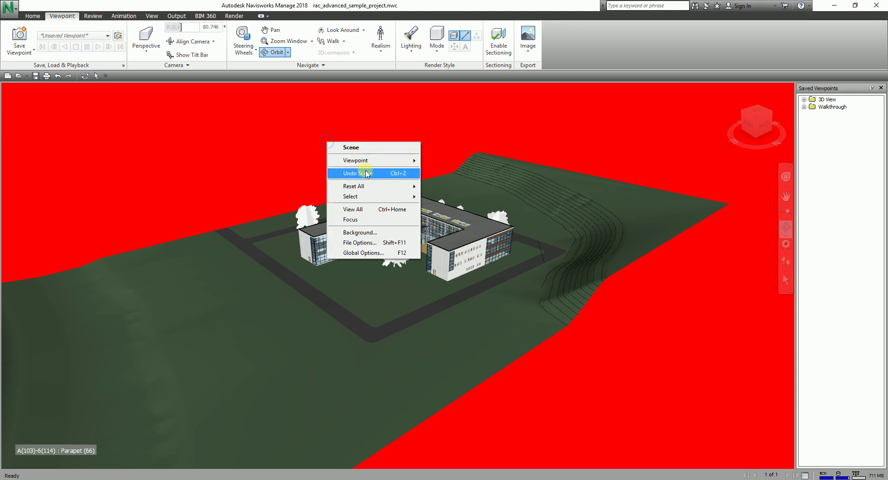
Change the Plain background colour from Red back to Black
left_click(380, 233)
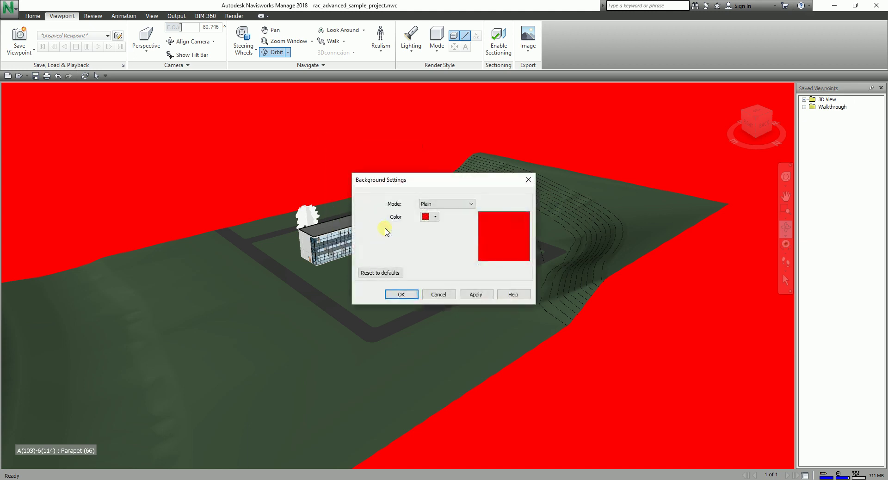
left_click(448, 204)
left_click(442, 209)
left_click(434, 217)
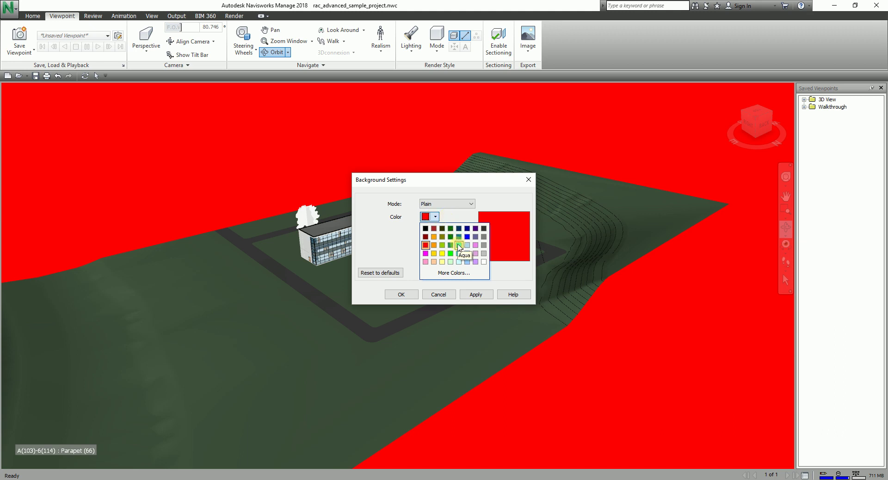
left_click(425, 228)
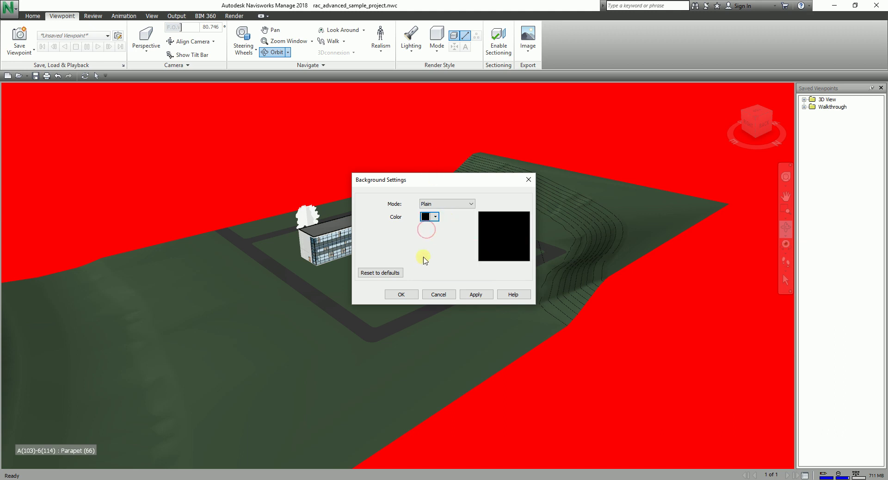
left_click(401, 295)
Set a Graduated background with a blue top colour and an aqua bottom colour
right_click(309, 152)
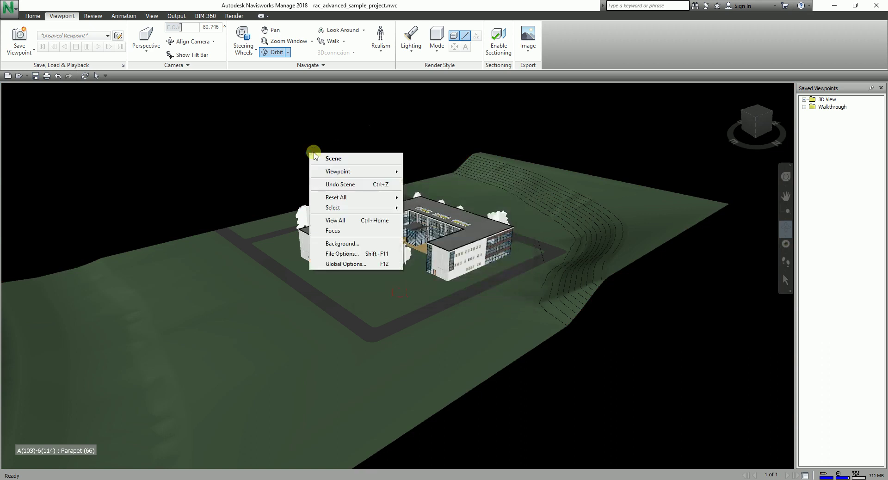
left_click(342, 243)
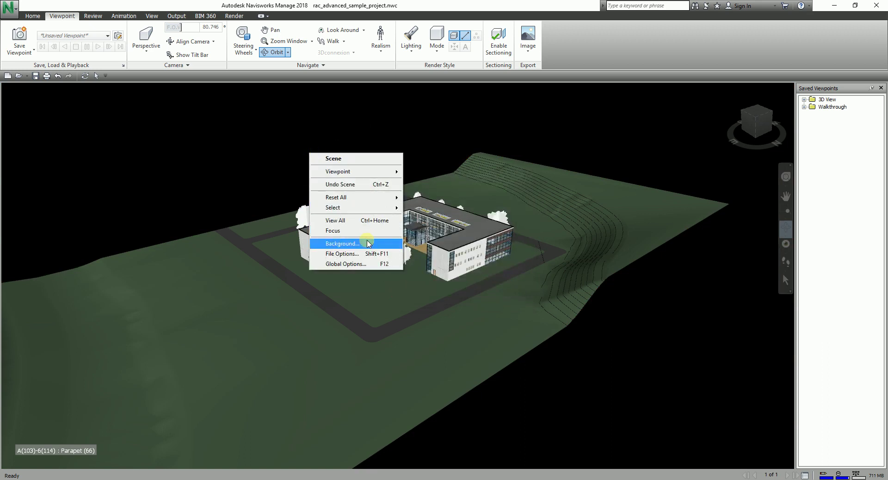
left_click(448, 203)
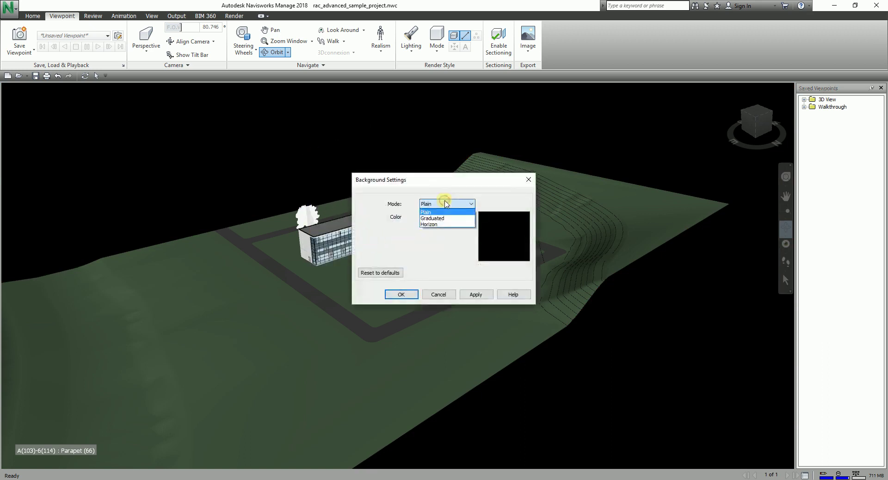
left_click(437, 218)
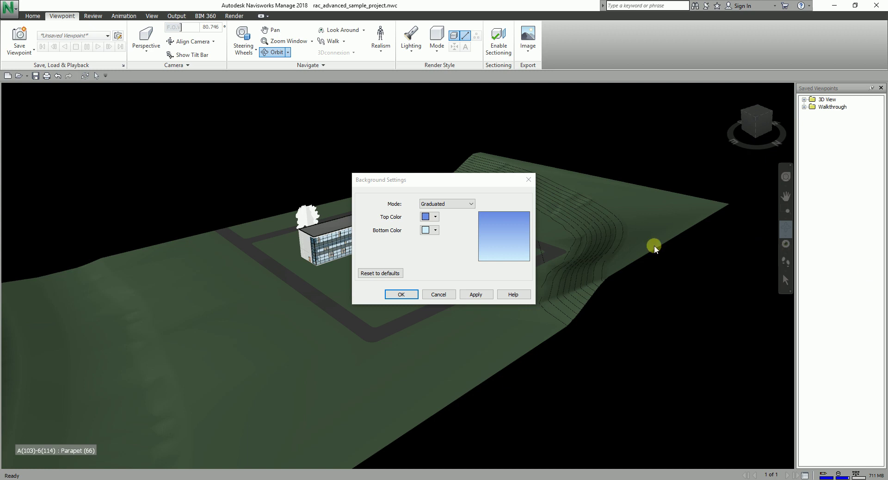
left_click(434, 216)
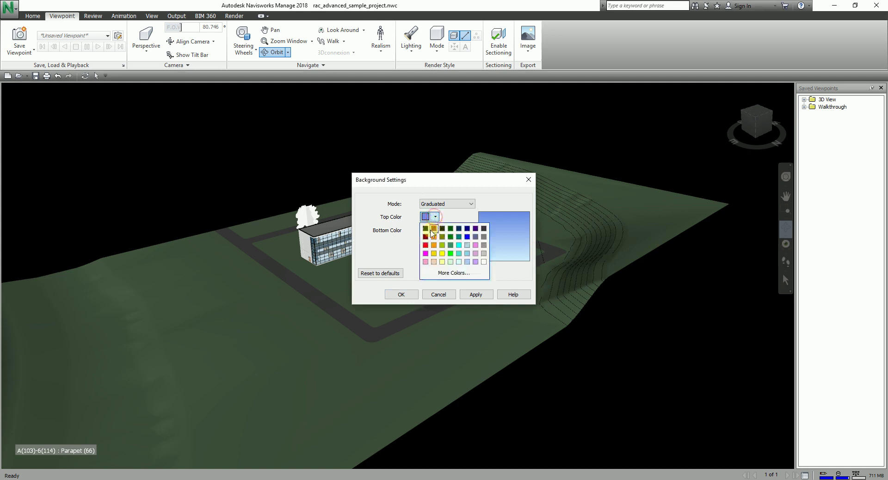
left_click(468, 237)
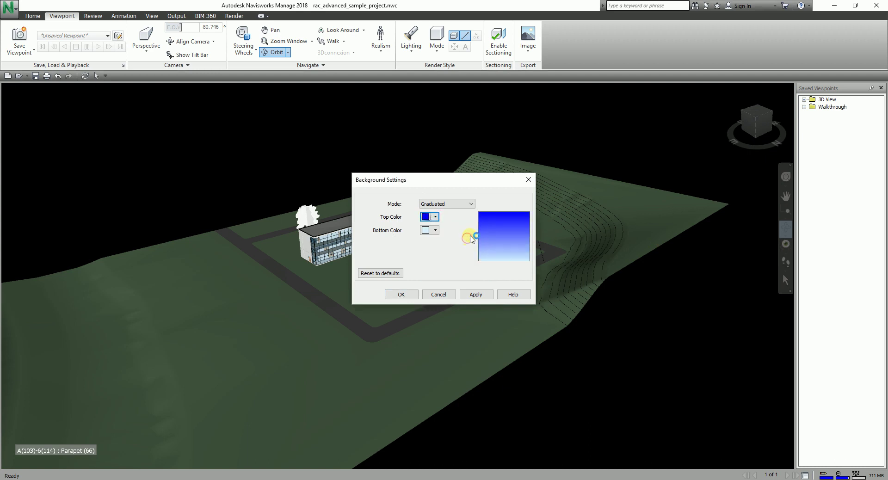
left_click(436, 230)
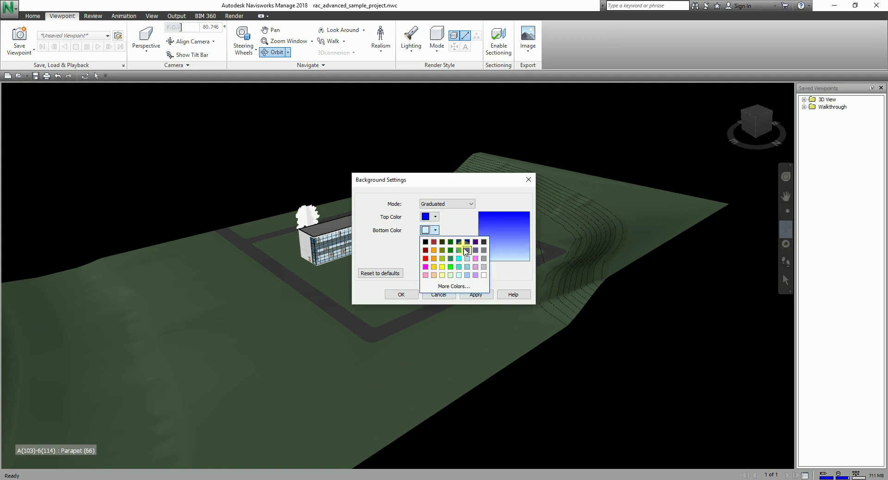
left_click(461, 261)
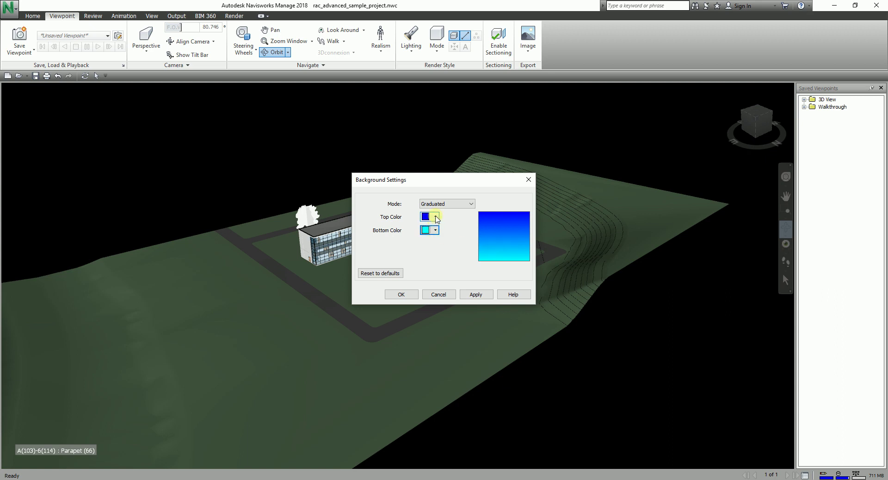
left_click(401, 294)
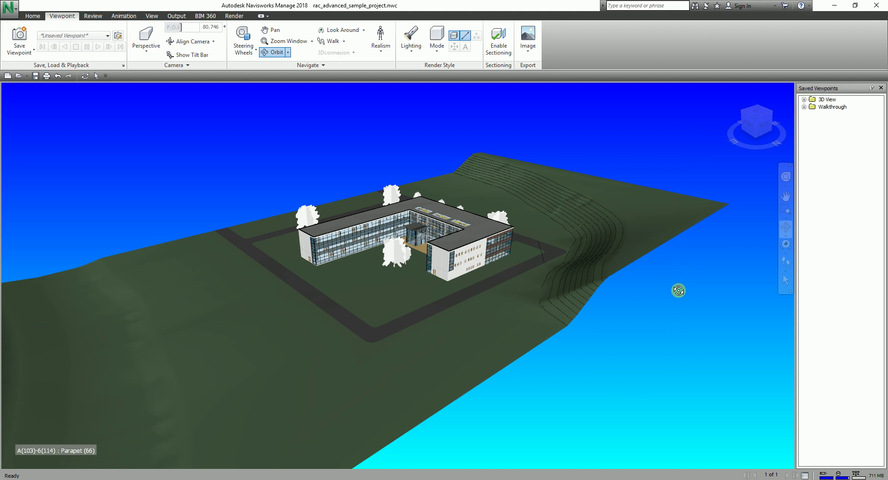
Change the background from the blue gradient to Horizon mode with its default sky and ground colours
right_click(678, 290)
left_click(710, 379)
left_click(445, 203)
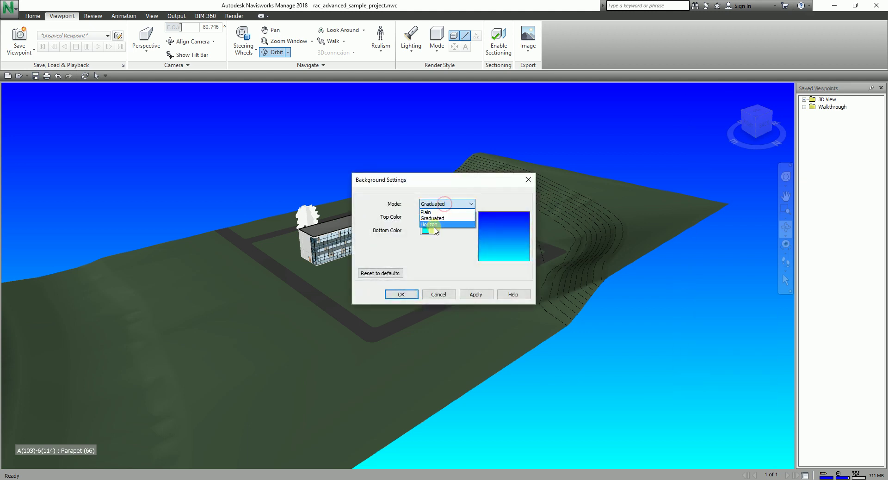
left_click(433, 224)
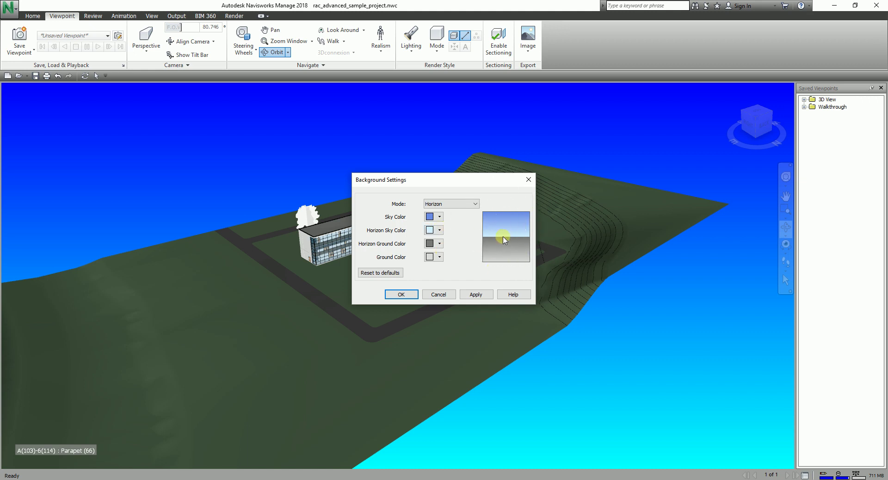
left_click(401, 294)
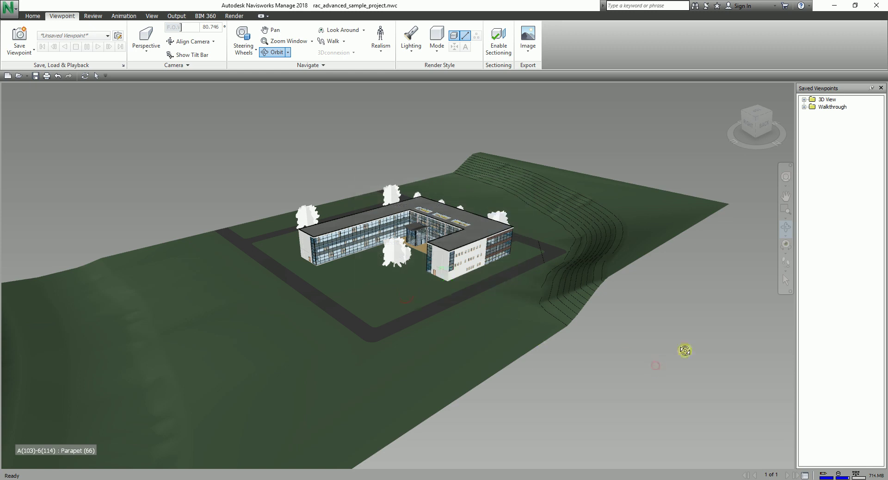
Orbit and tilt around the L-shaped building to view it against the pale sky and grey ground
left_click_drag(653, 311, 669, 258)
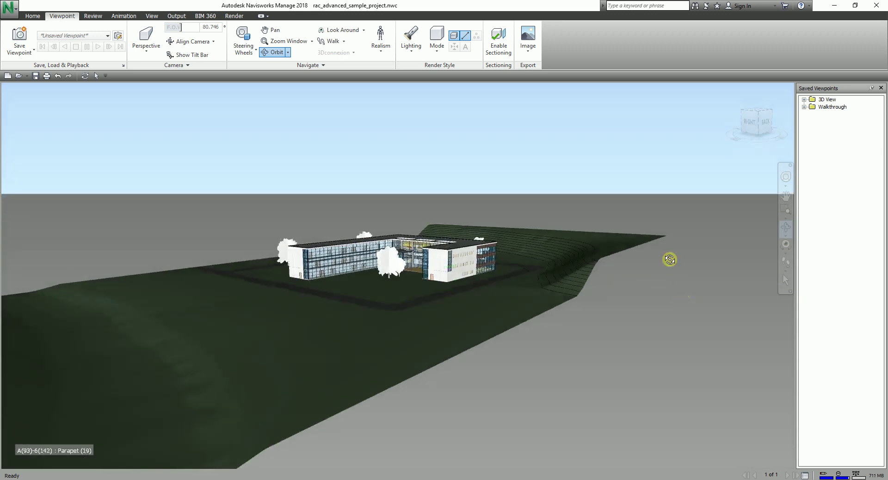
left_click(498, 128)
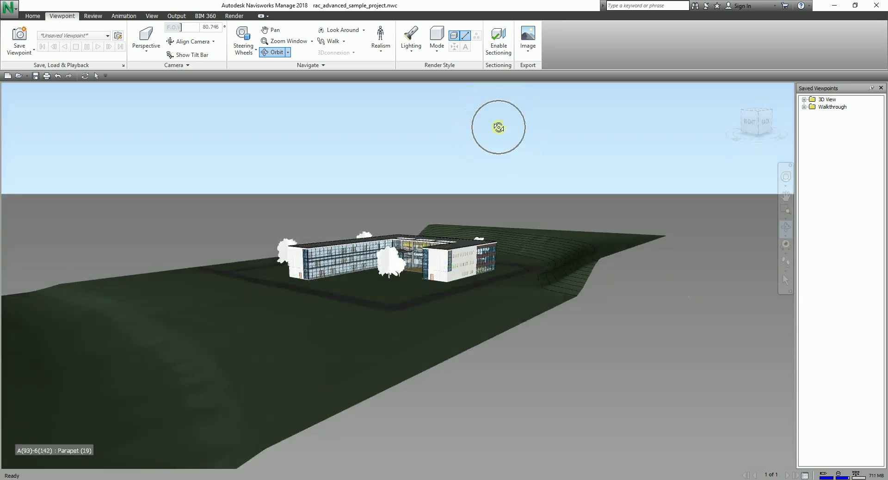
left_click(618, 322)
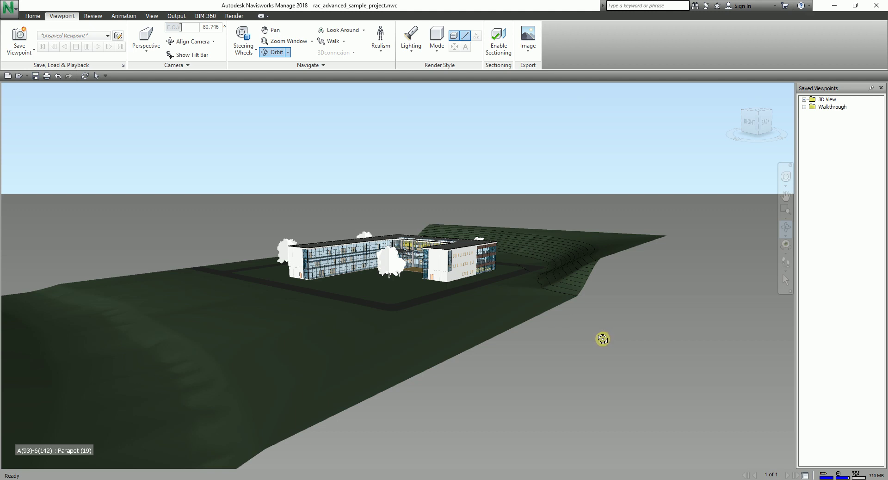
mouse_move(563, 361)
left_mouse_down()
mouse_move(635, 348)
mouse_move(527, 351)
mouse_move(532, 363)
mouse_move(492, 365)
mouse_move(528, 363)
left_mouse_up()
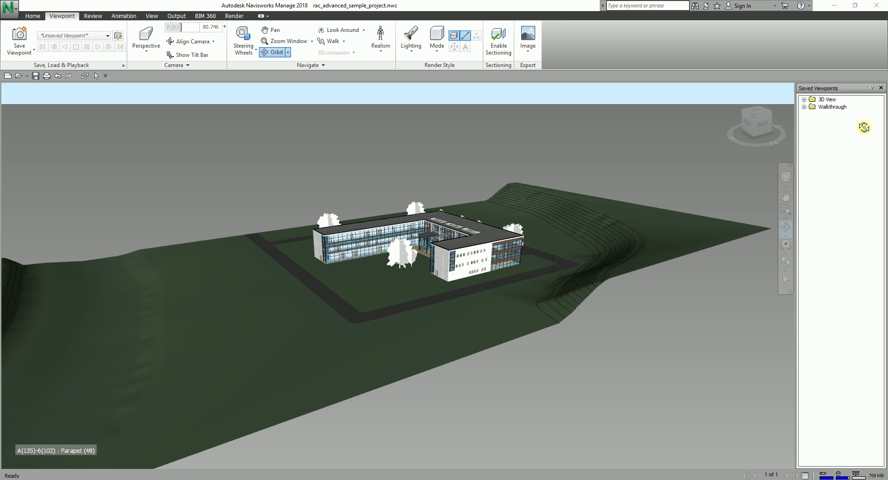
left_click_drag(557, 347, 587, 349)
left_click_drag(417, 278, 472, 335)
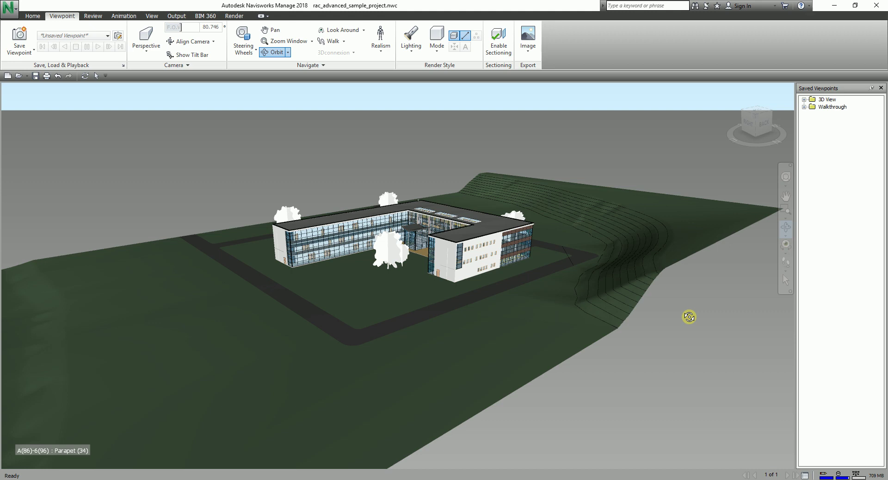
right_click(321, 152)
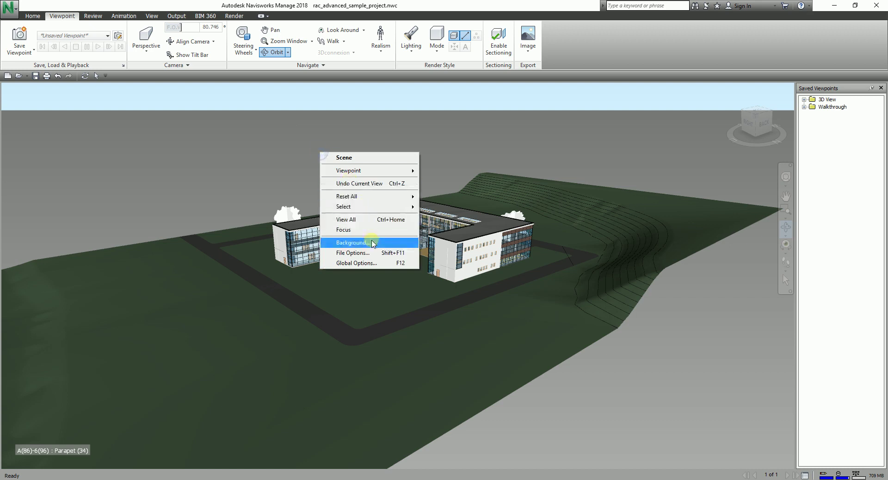
Reopen the Background settings and confirm them with Horizon mode unchanged
left_click(373, 243)
left_click(451, 203)
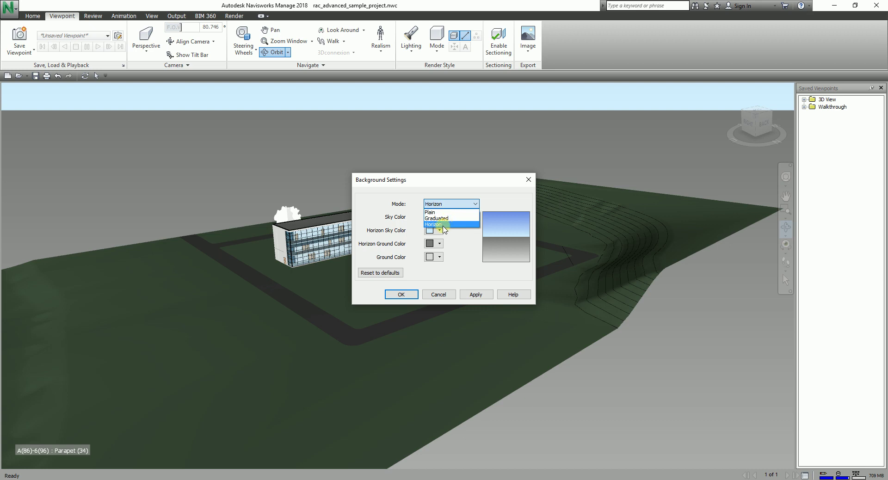
left_click(401, 294)
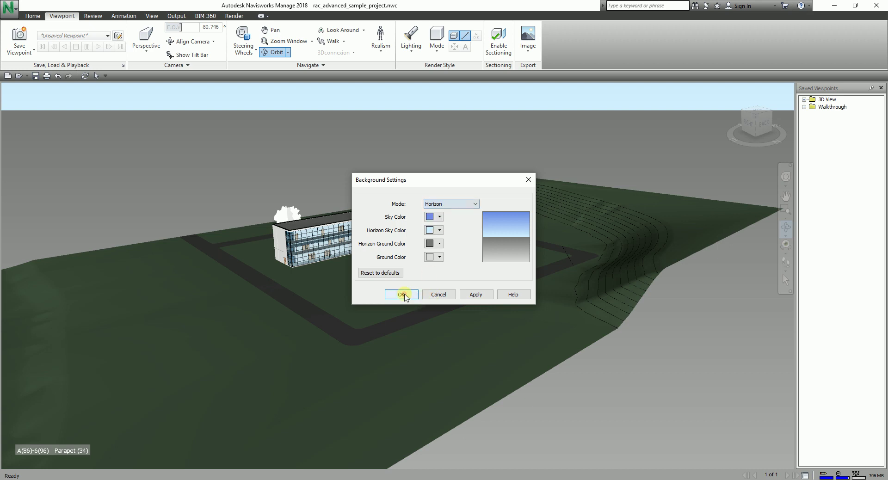
Set the render style mode to Hidden Line
left_click(435, 54)
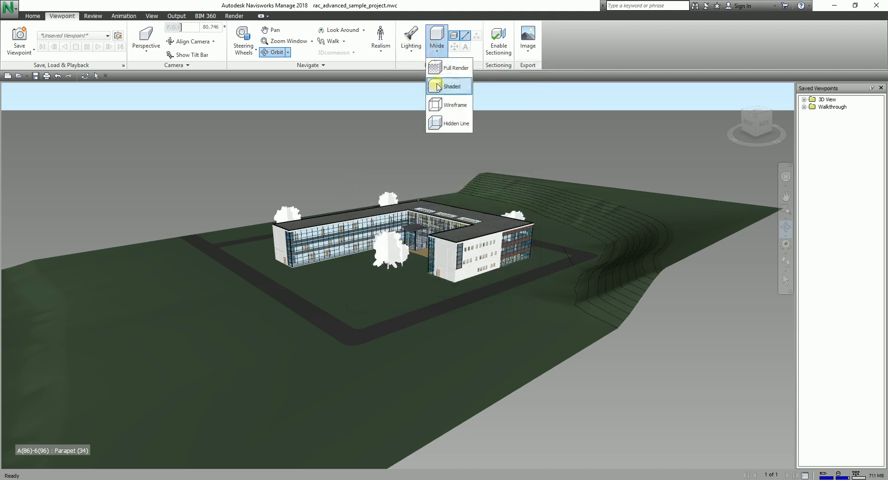
left_click(440, 49)
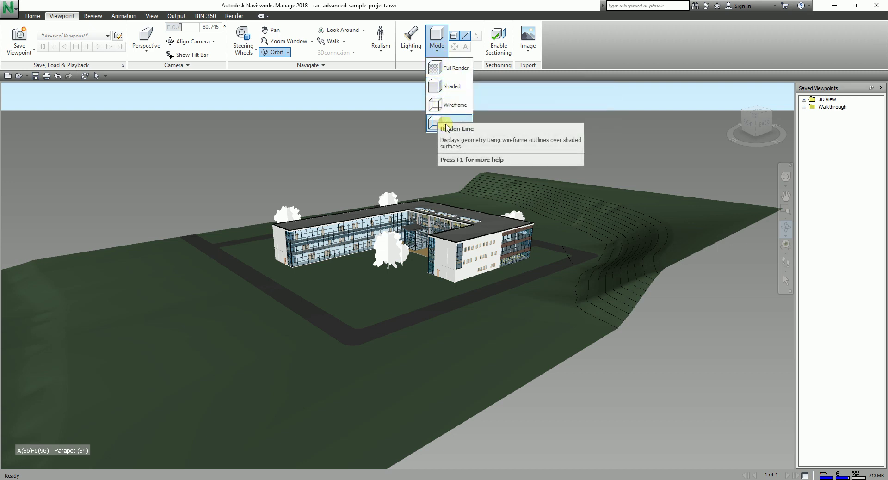
left_click(447, 128)
Zoom in and out and orbit to look steeply down on the hidden-line building
left_click_drag(432, 289, 422, 315)
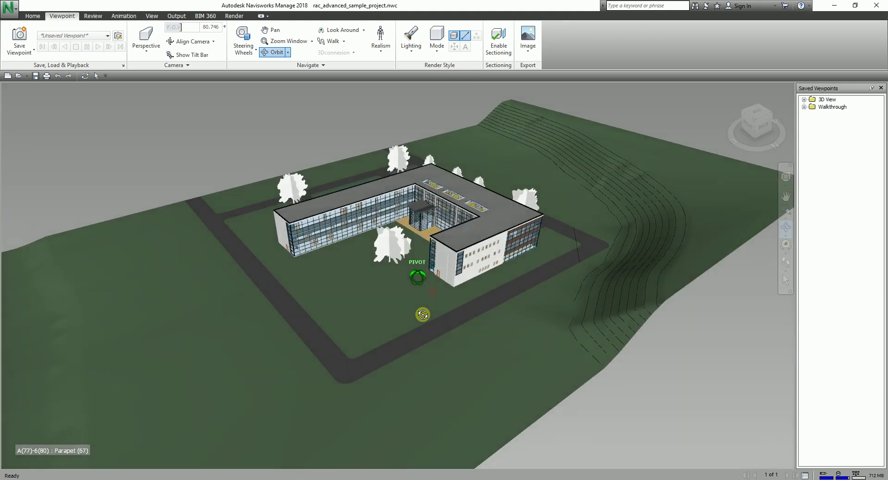
scroll(422, 315, "up", 5)
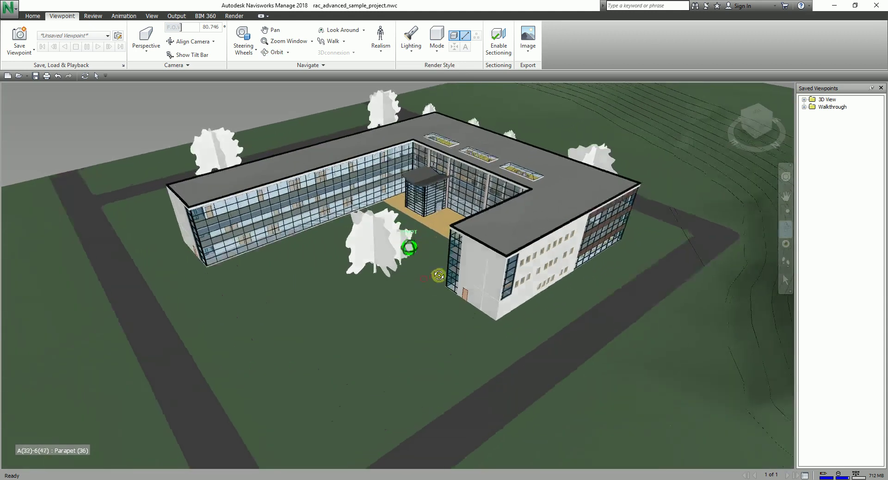
scroll(439, 275, "down", 5)
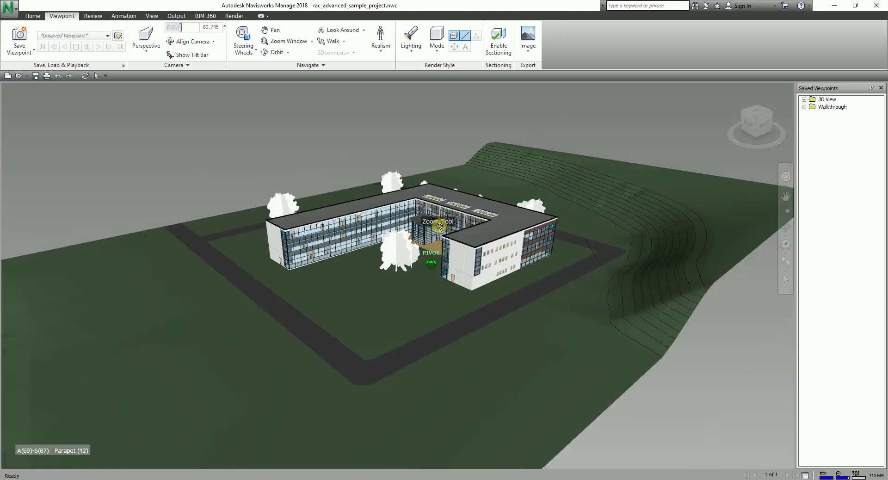
scroll(439, 226, "down", 5)
middle_click_drag(459, 285, 478, 241, "shift")
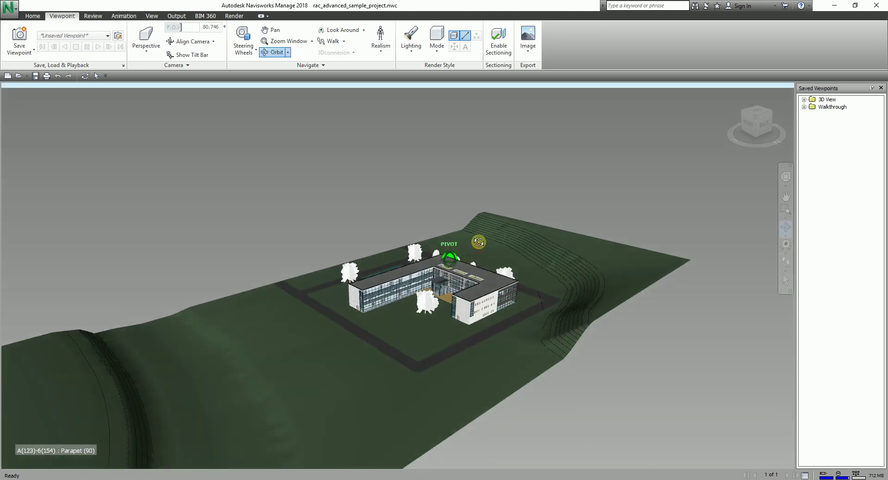
scroll(453, 276, "up", 3)
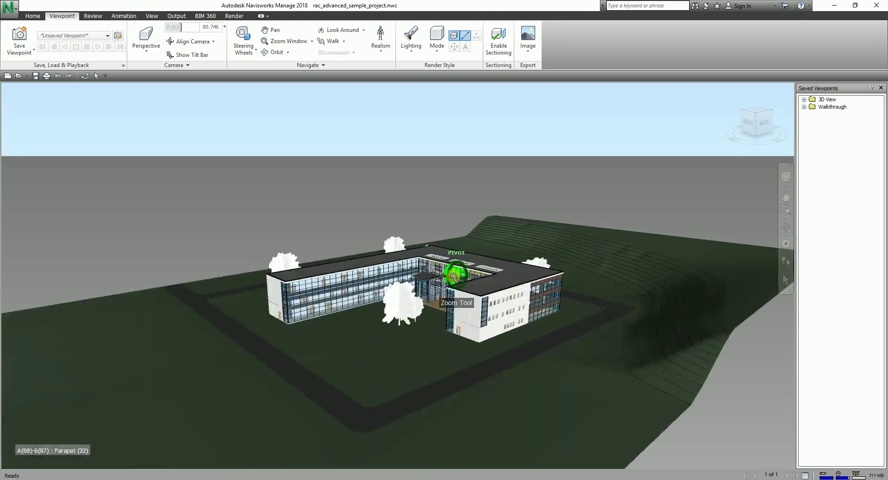
scroll(453, 276, "up", 2)
middle_click_drag(453, 277, 484, 307, "shift")
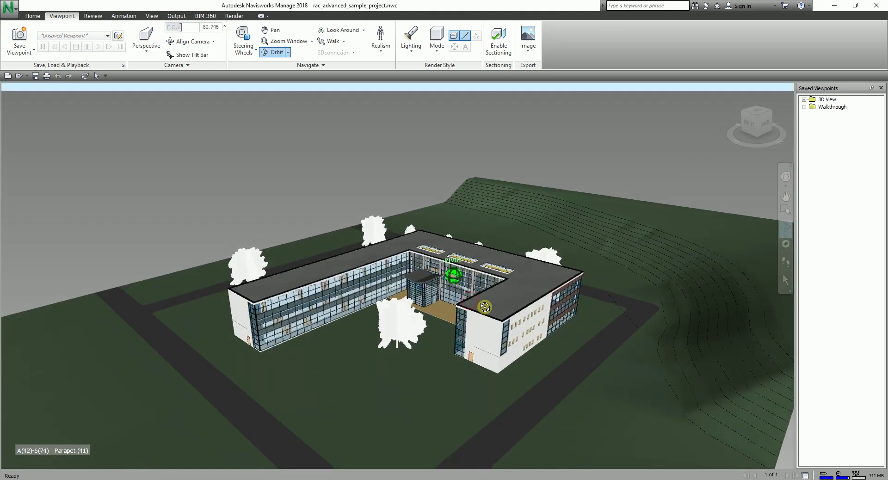